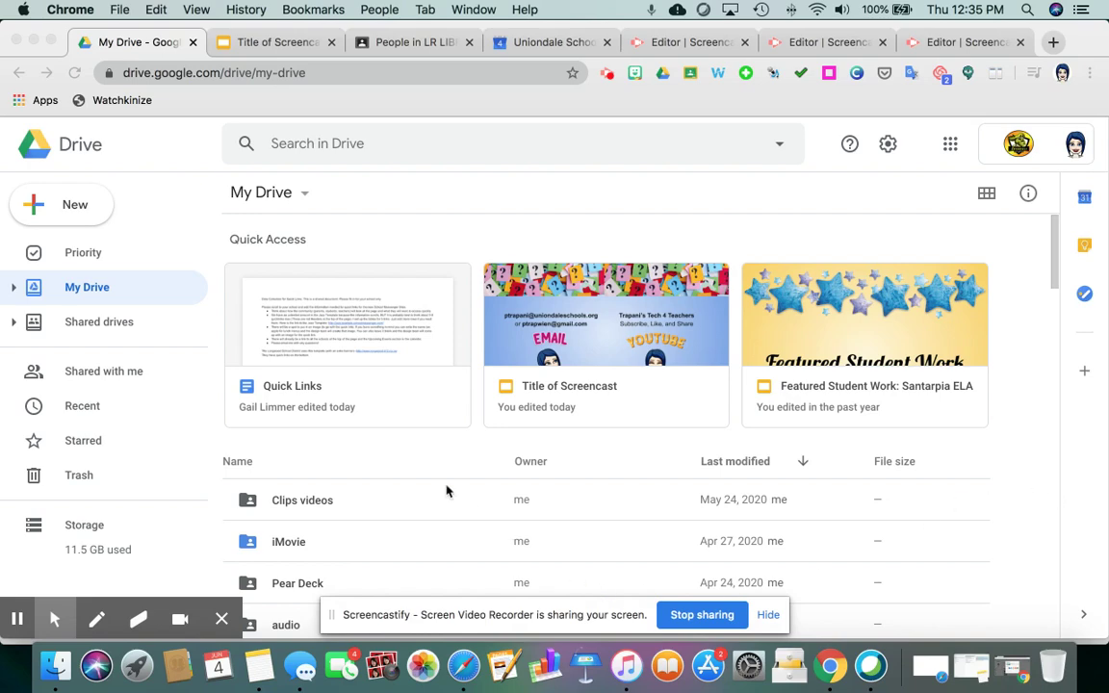
Find the Classroom folder in My Drive and open it
scroll(402, 495, down, 3)
scroll(401, 495, down, 5)
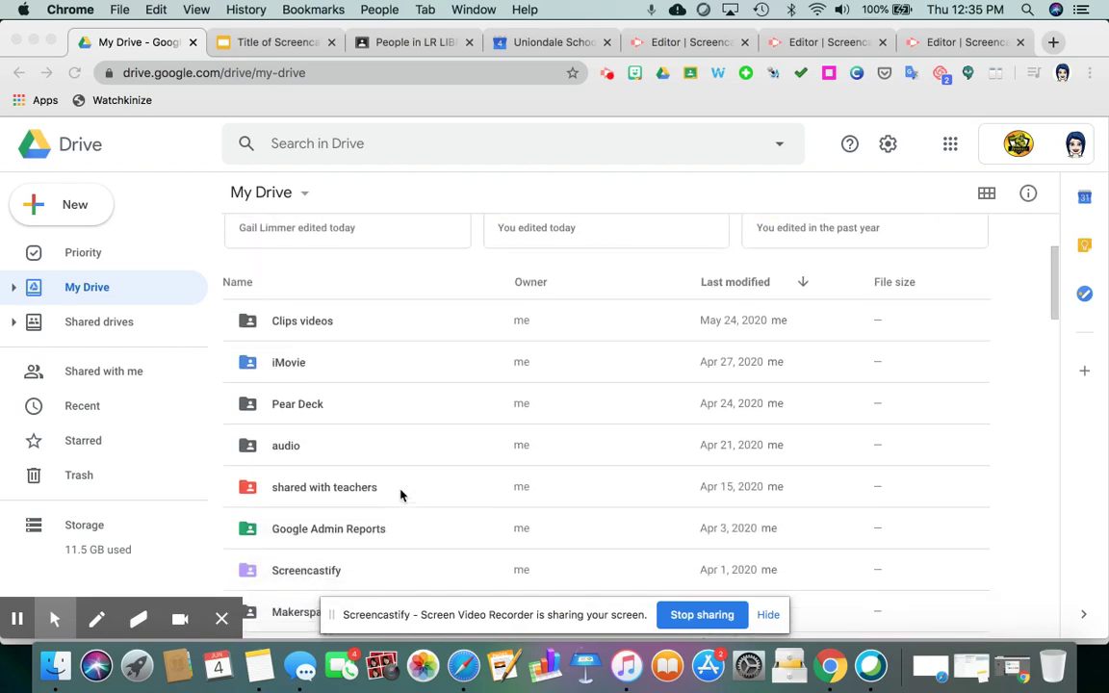
scroll(401, 495, down, 4)
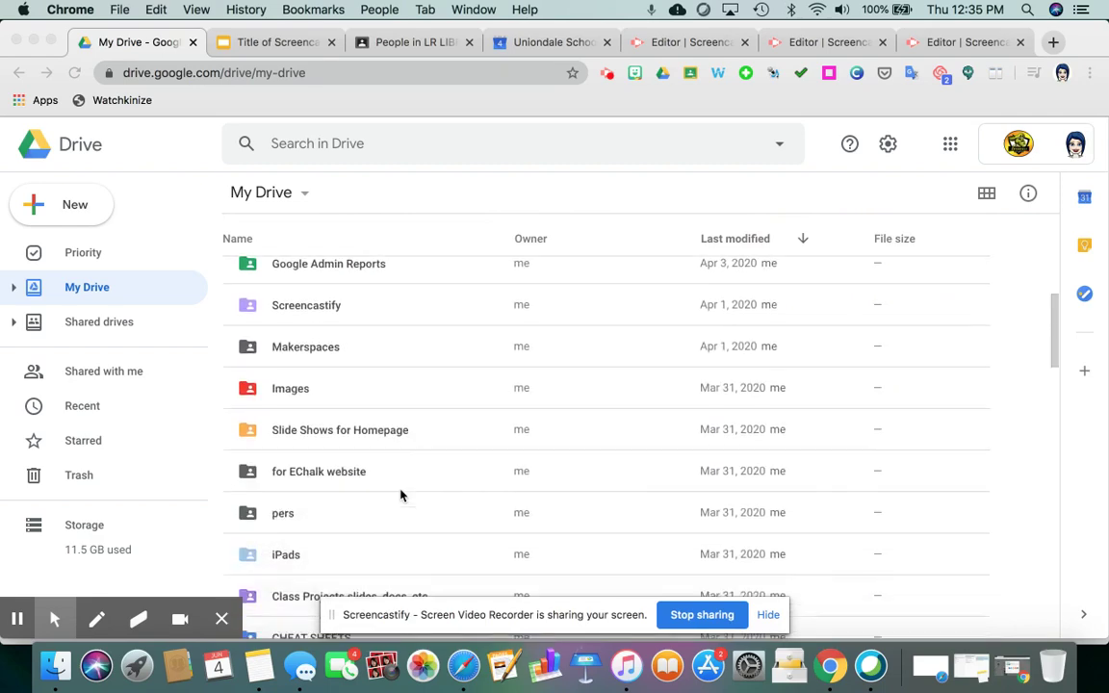
scroll(402, 495, down, 5)
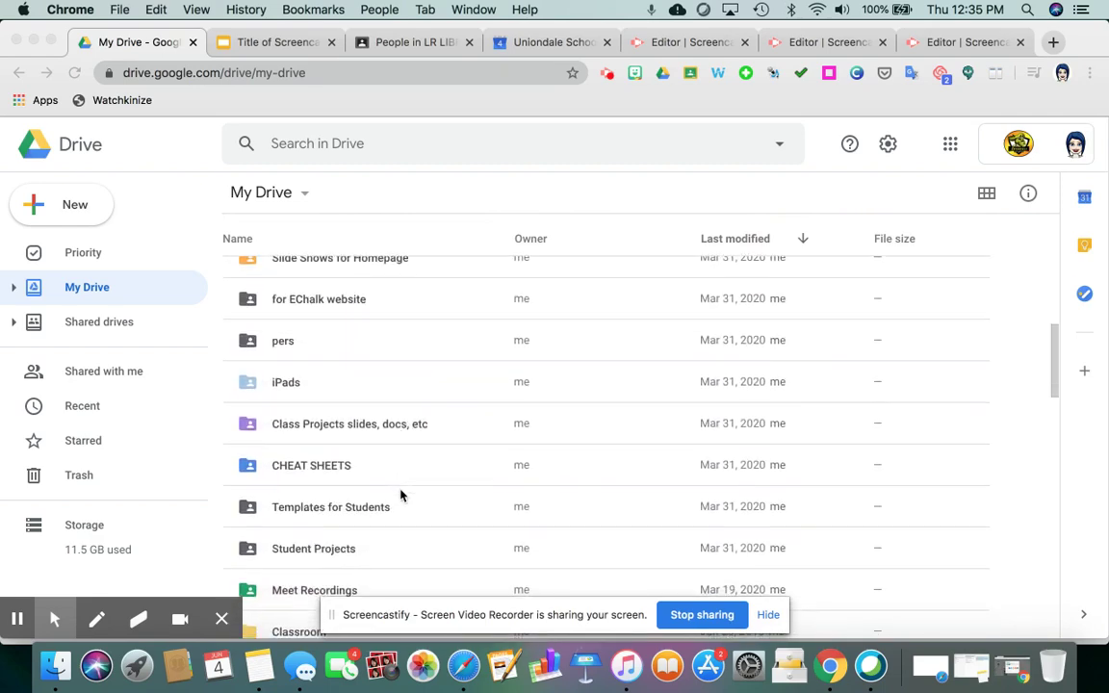
scroll(402, 494, down, 2)
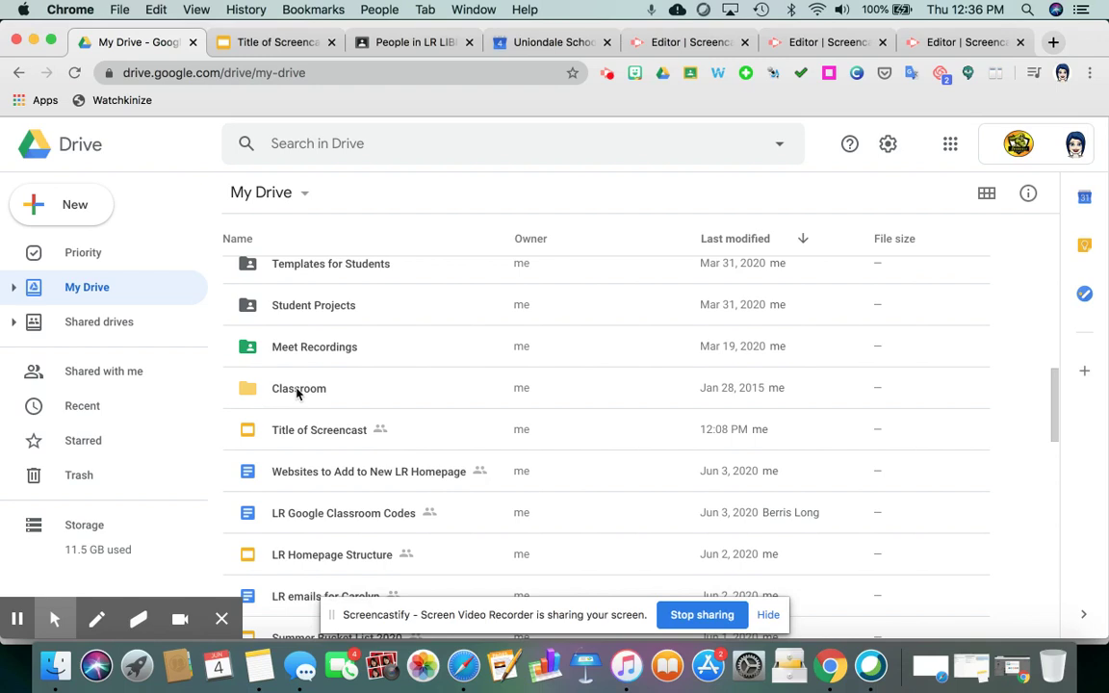
double_click(299, 390)
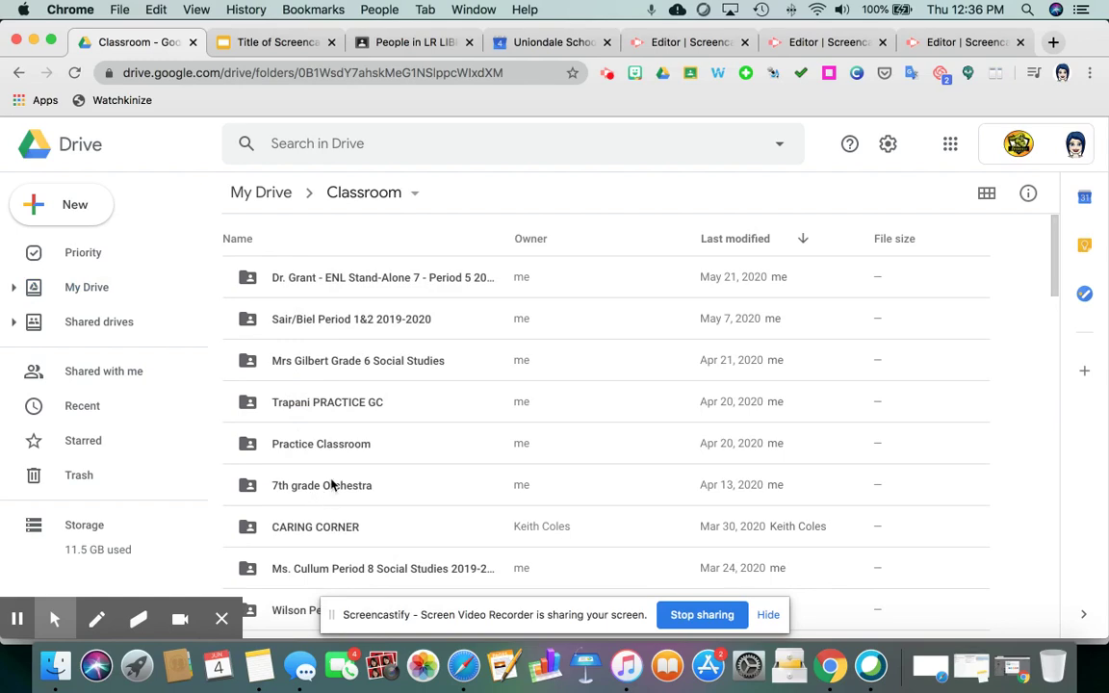
Look through the class folders inside the Classroom folder and check the options for creating new items
scroll(331, 486, down, 5)
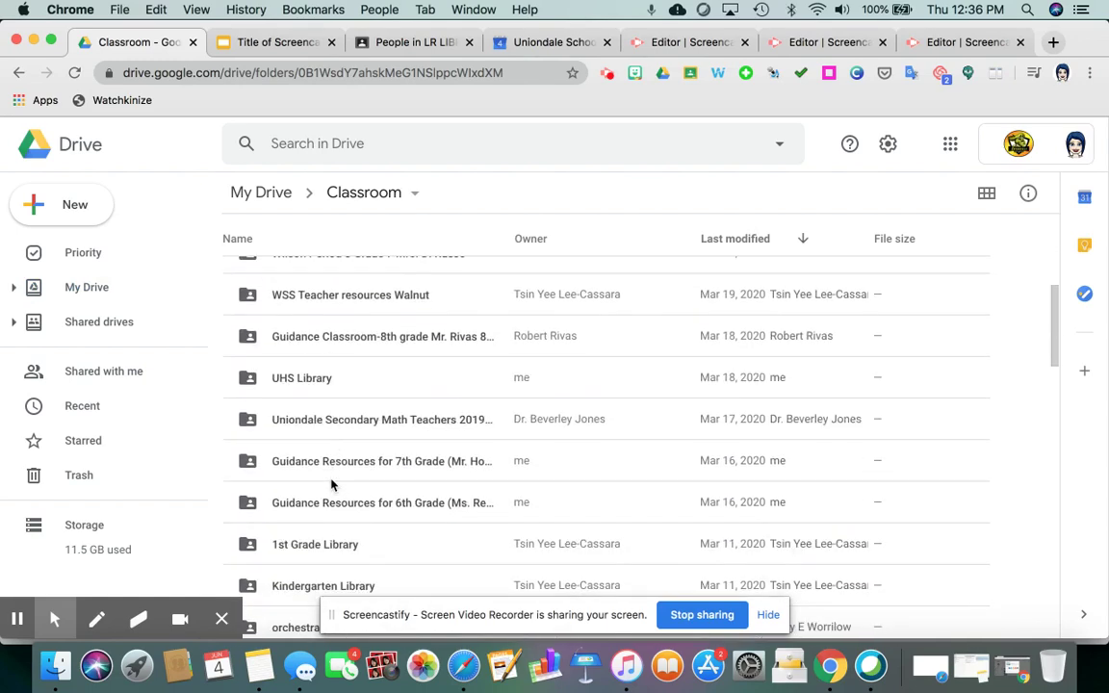
scroll(331, 485, down, 3)
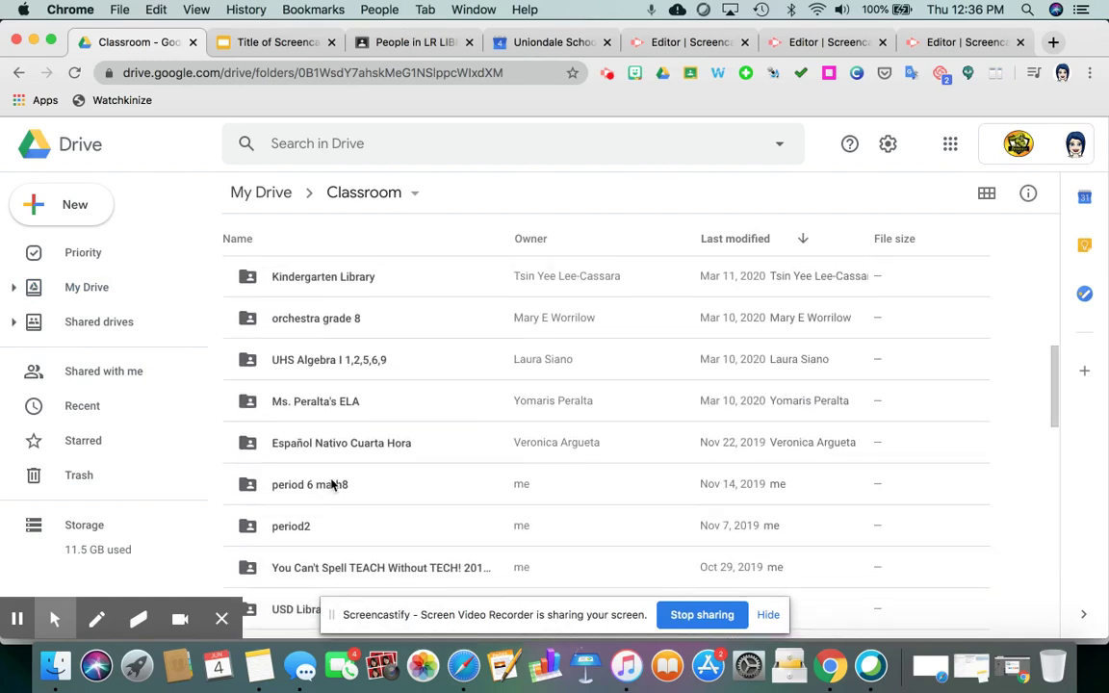
scroll(331, 485, up, 3)
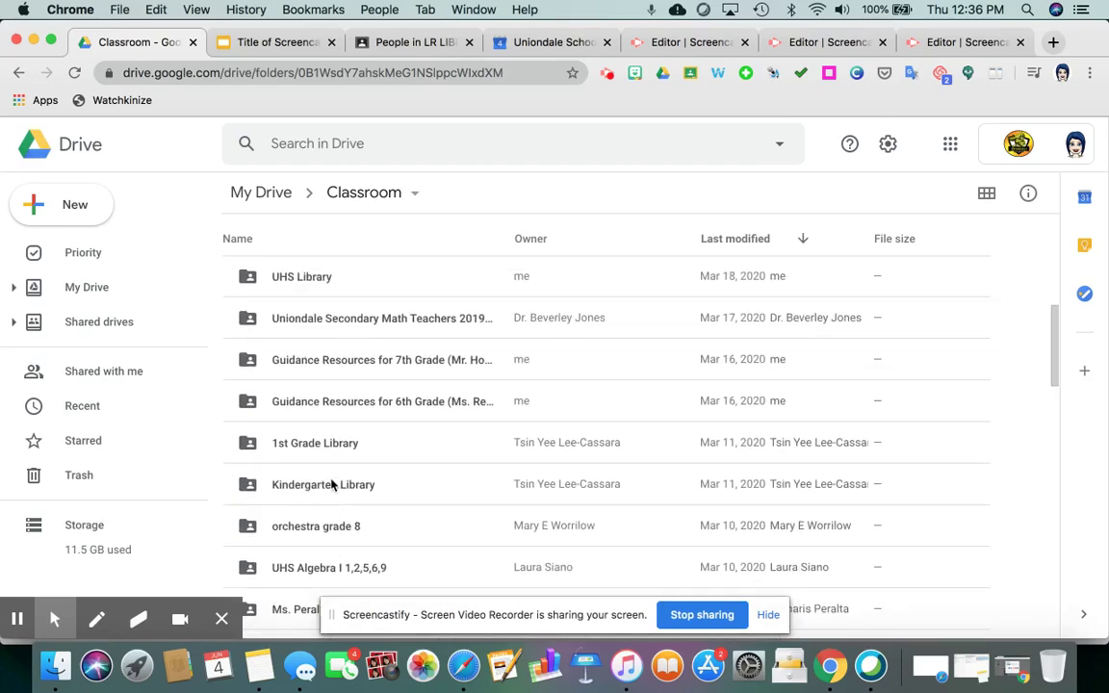
scroll(331, 485, up, 1)
scroll(331, 486, up, 4)
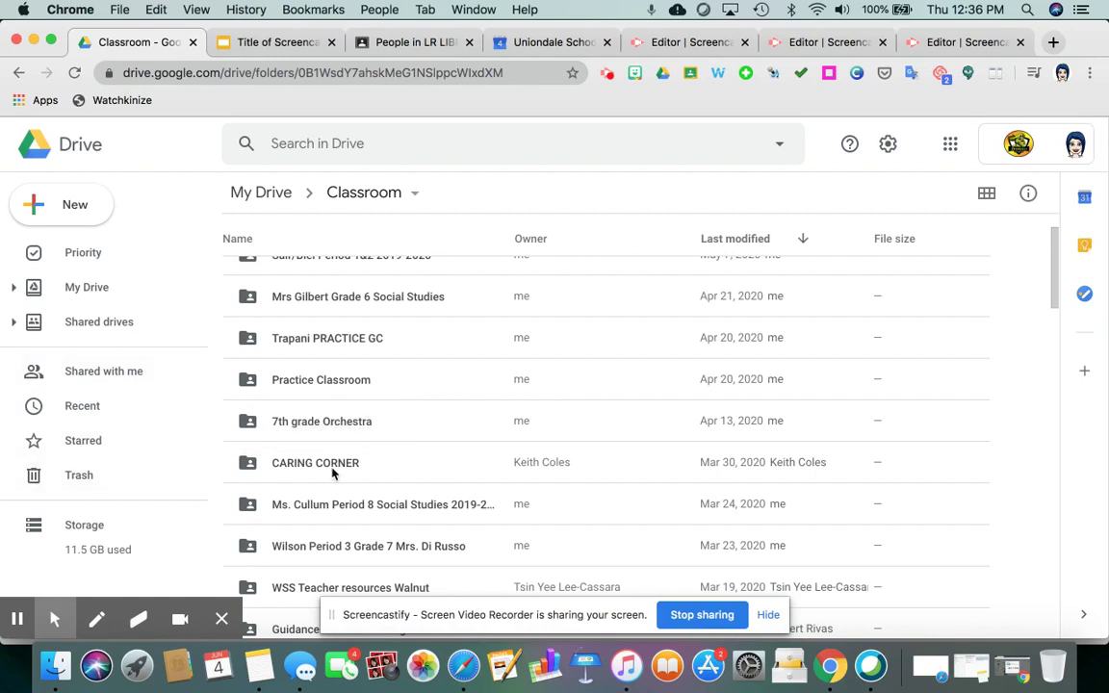
scroll(334, 501, up, 1)
scroll(334, 502, up, 1)
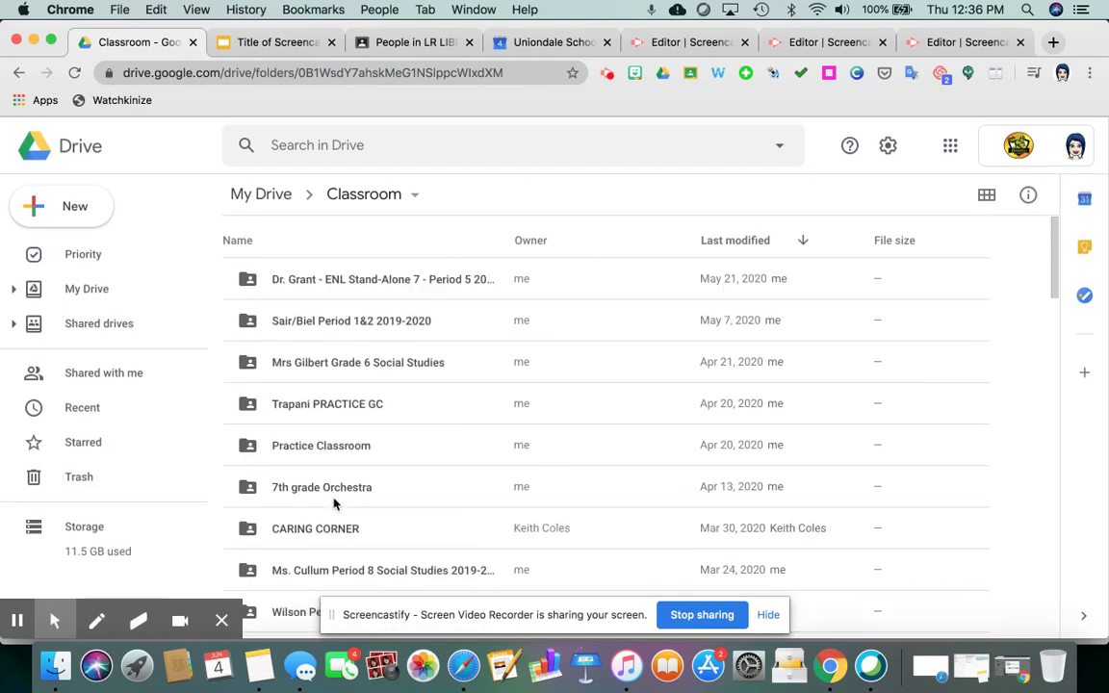
scroll(334, 503, down, 5)
scroll(335, 502, down, 10)
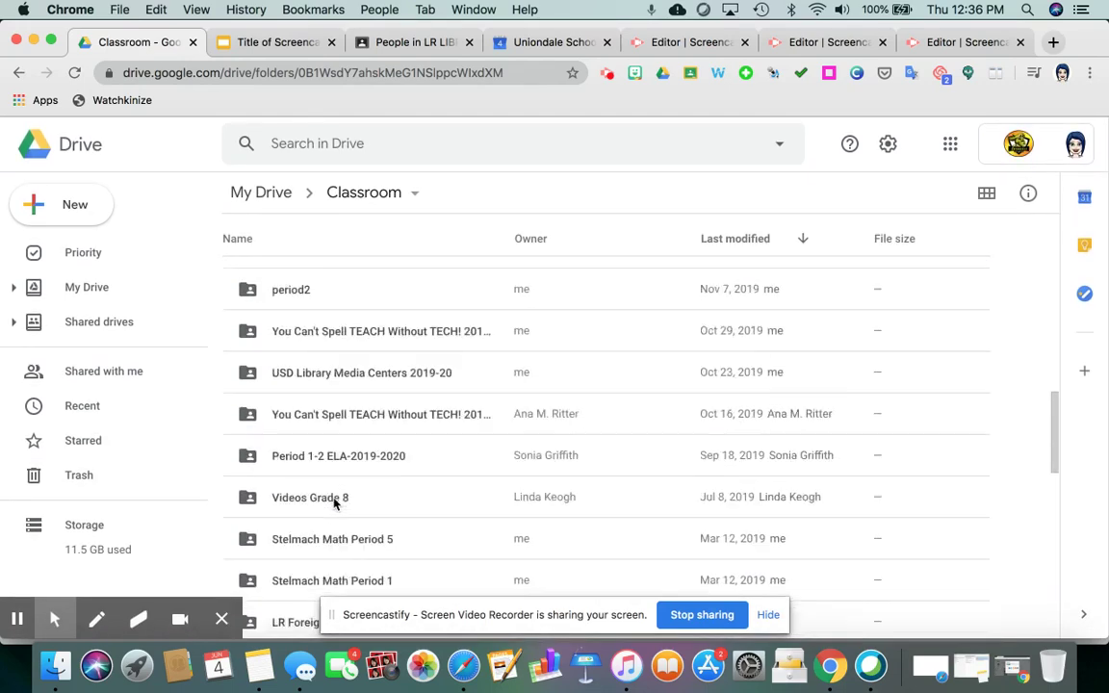
scroll(334, 502, up, 12)
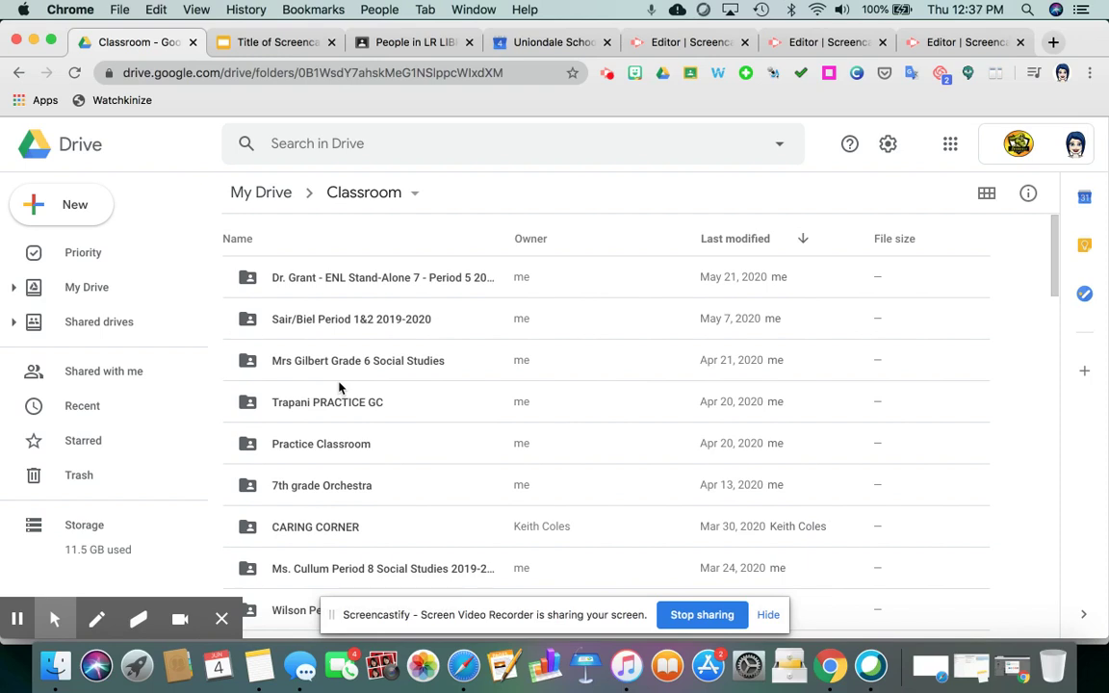
click(75, 208)
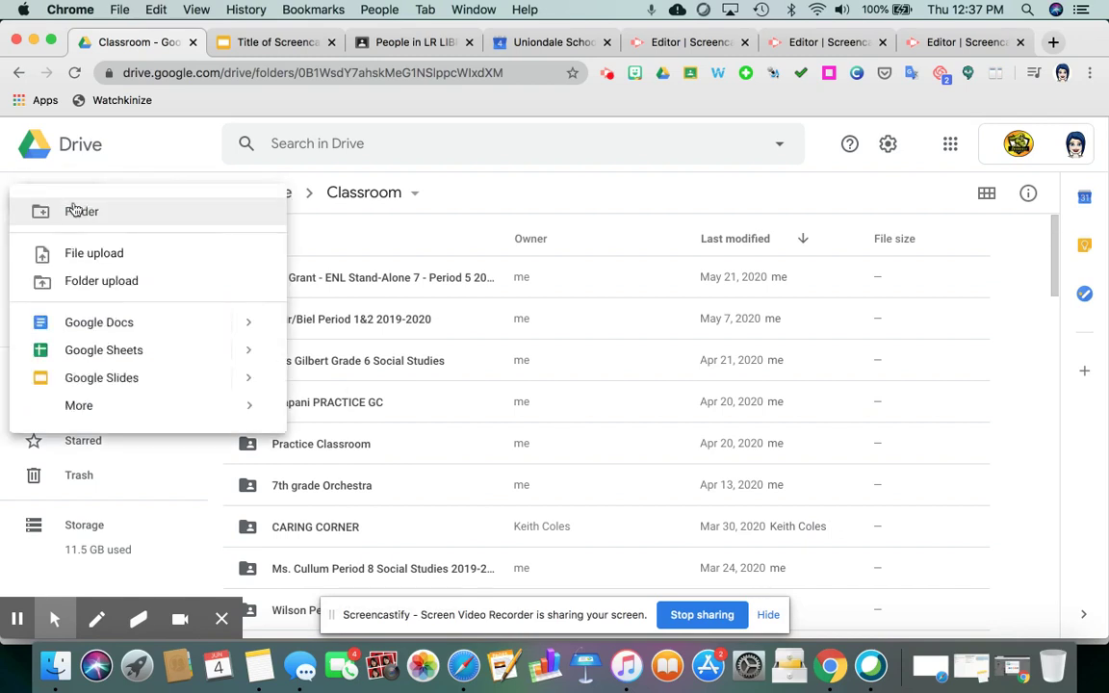
click(159, 161)
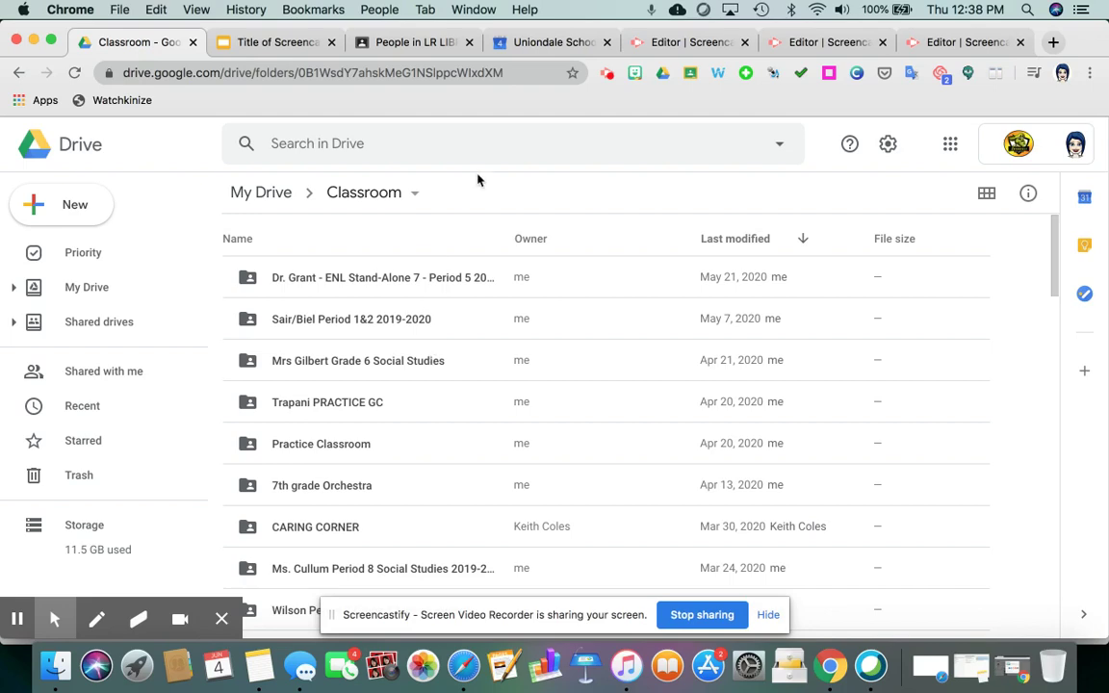
Switch to the open Google Calendar page and look over the list of My calendars
click(553, 44)
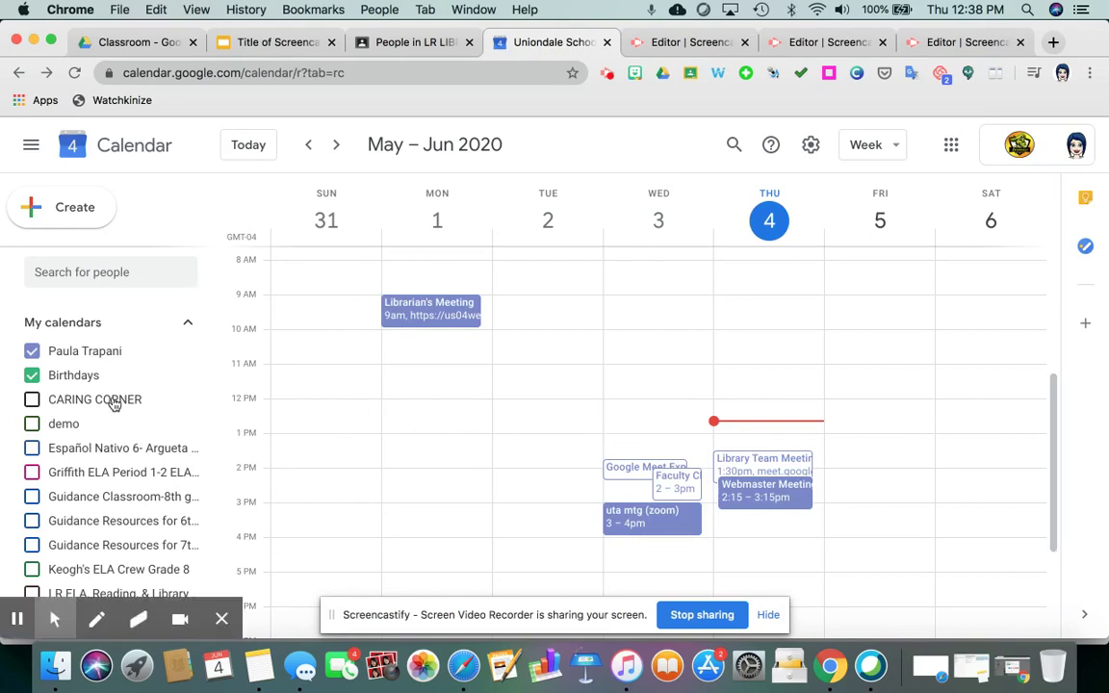
scroll(106, 380, up, 5)
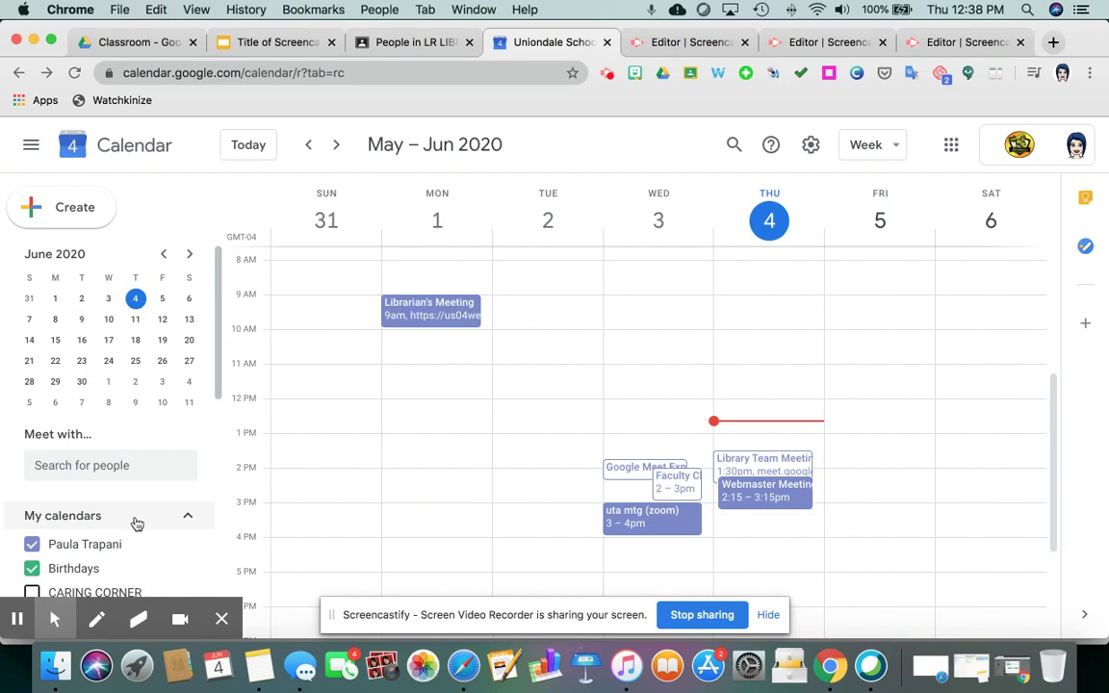
scroll(136, 523, down, 3)
scroll(136, 523, down, 2)
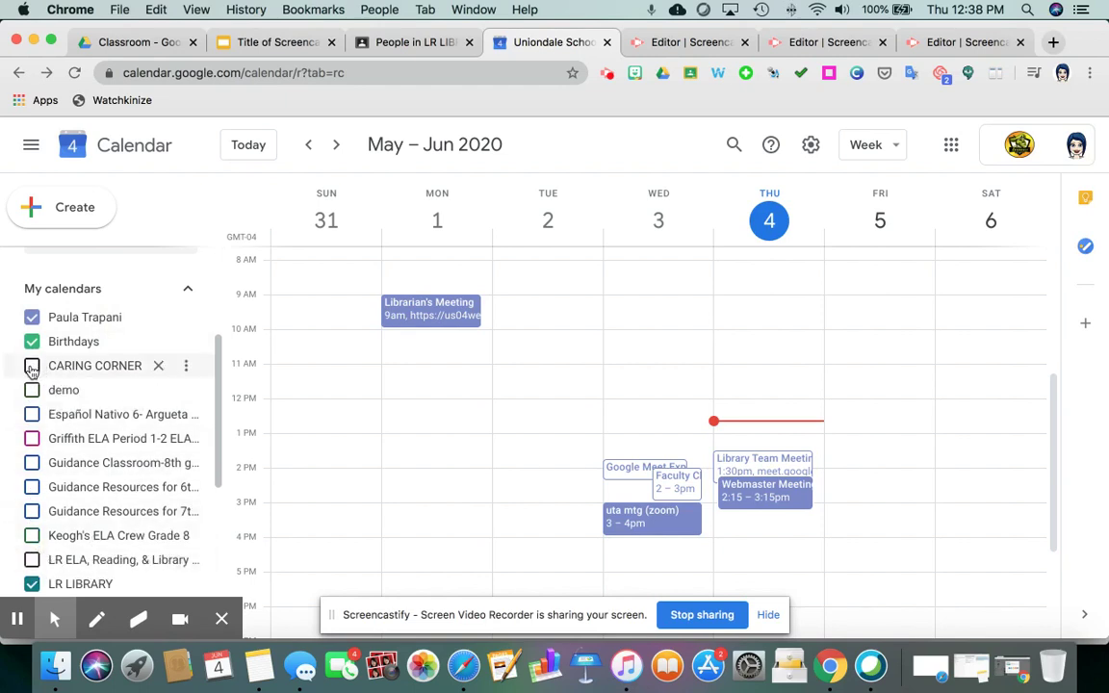
Show every hidden calendar from CARING CORNER and demo down to LR ELA, Reading, & Library in the week view
click(32, 366)
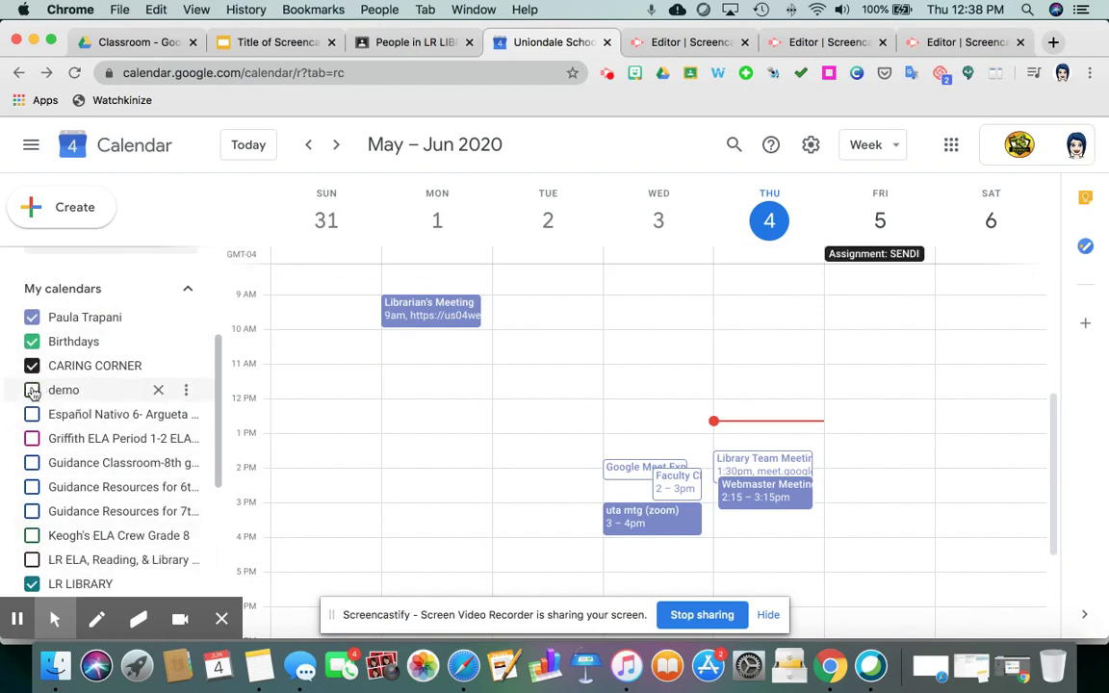
click(32, 390)
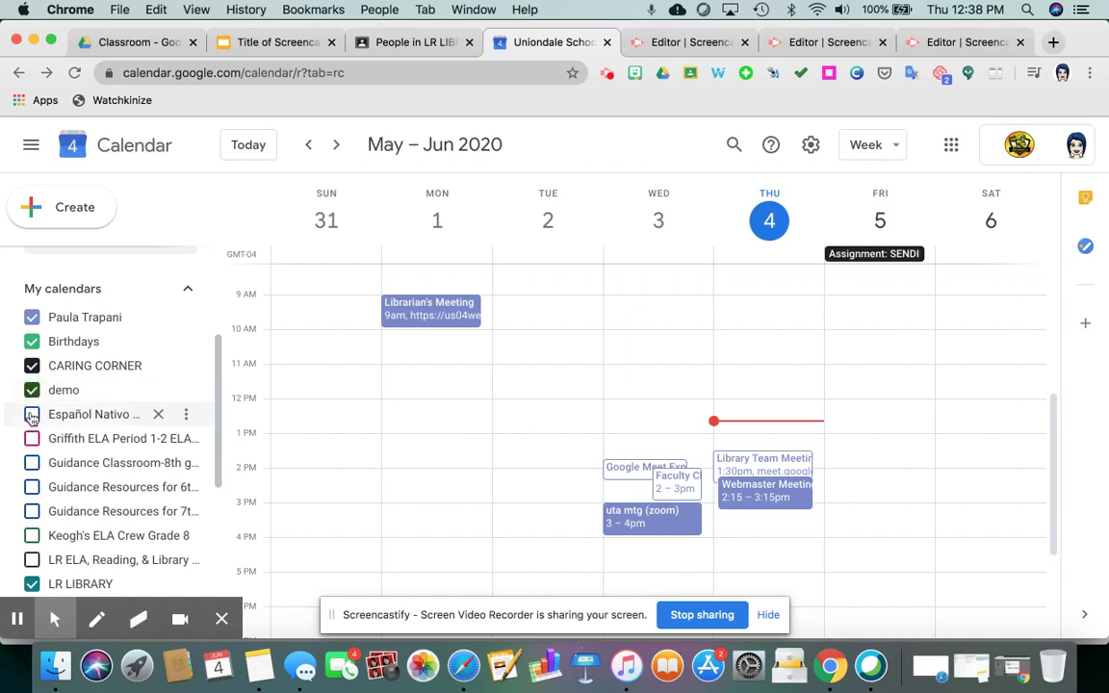
click(32, 414)
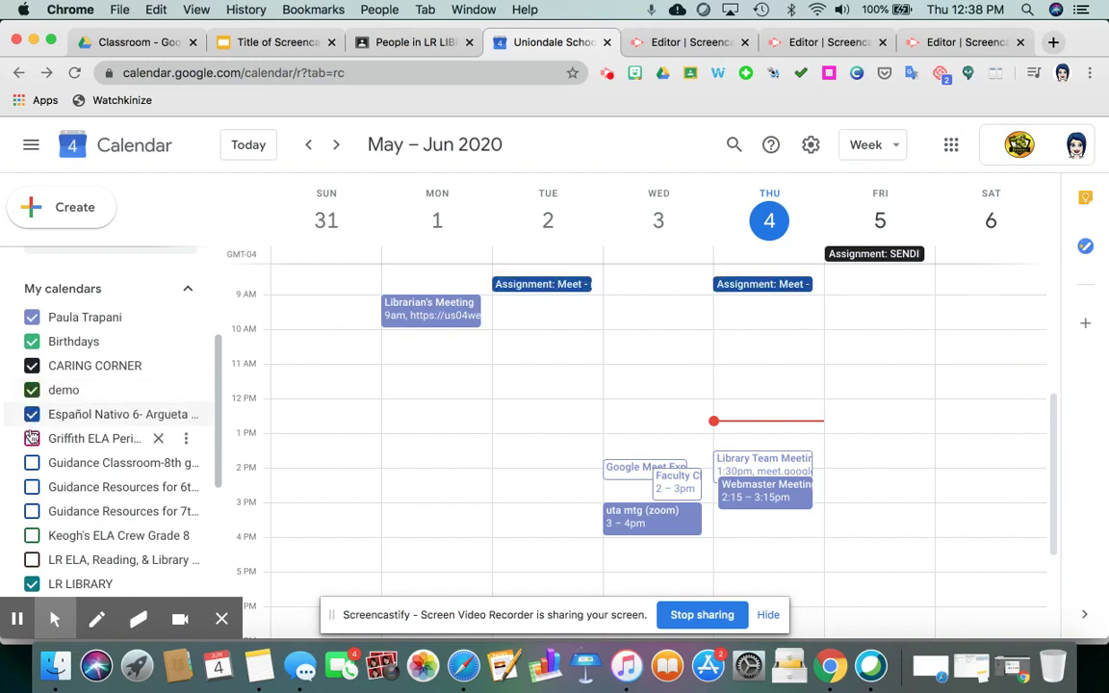
click(32, 438)
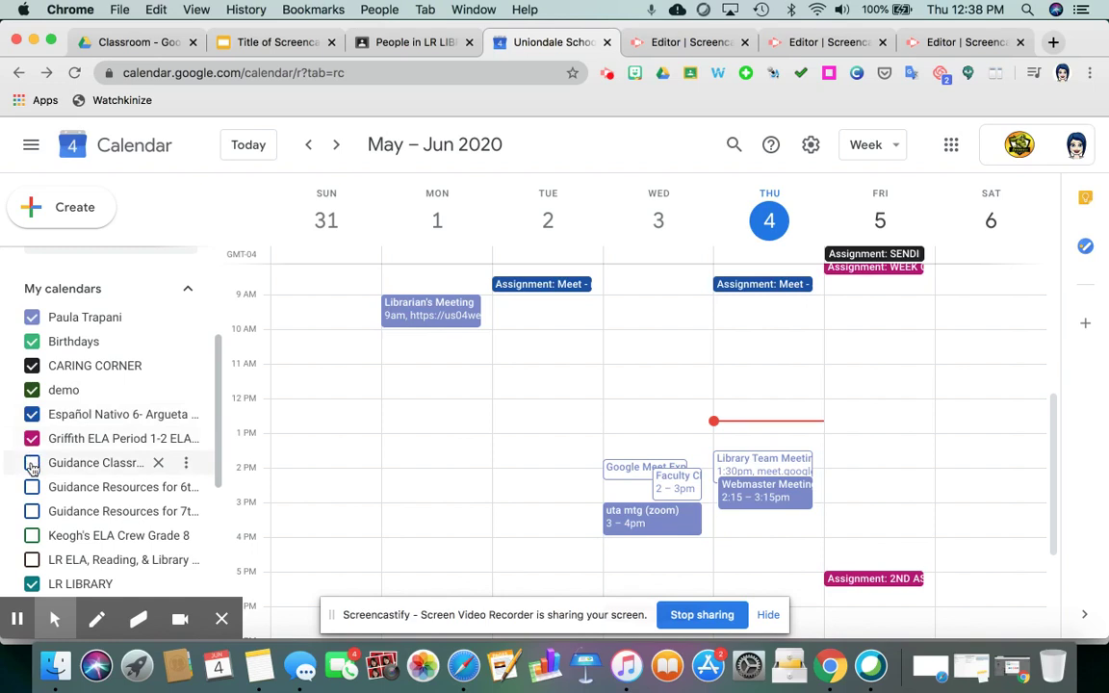
click(32, 463)
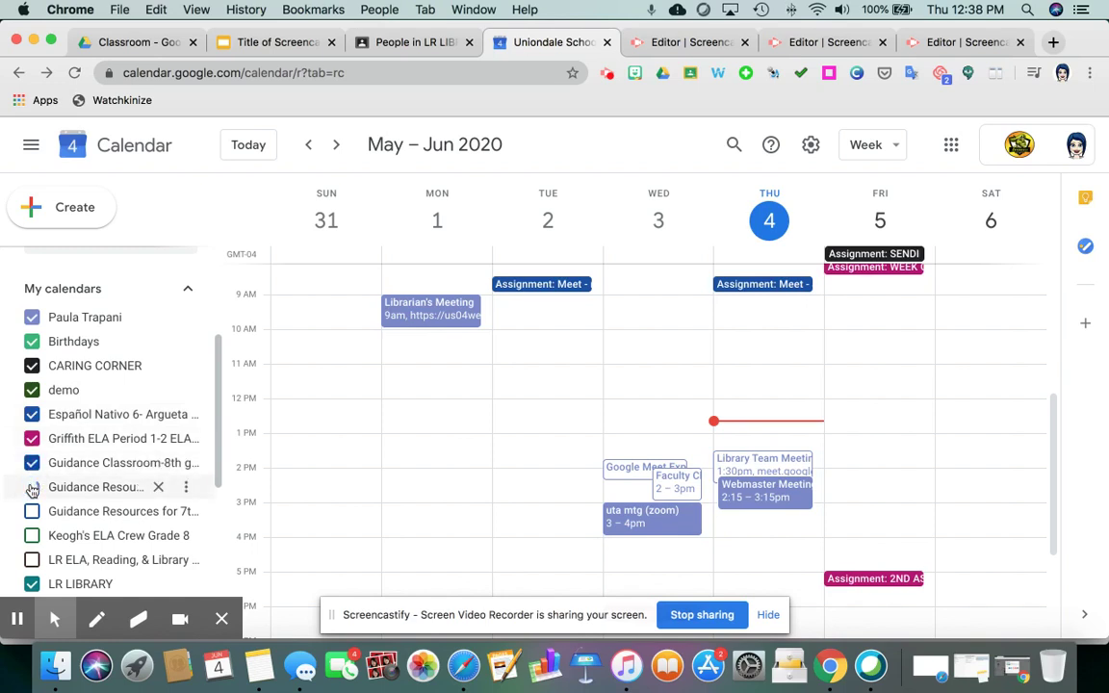
click(31, 488)
click(32, 511)
click(32, 535)
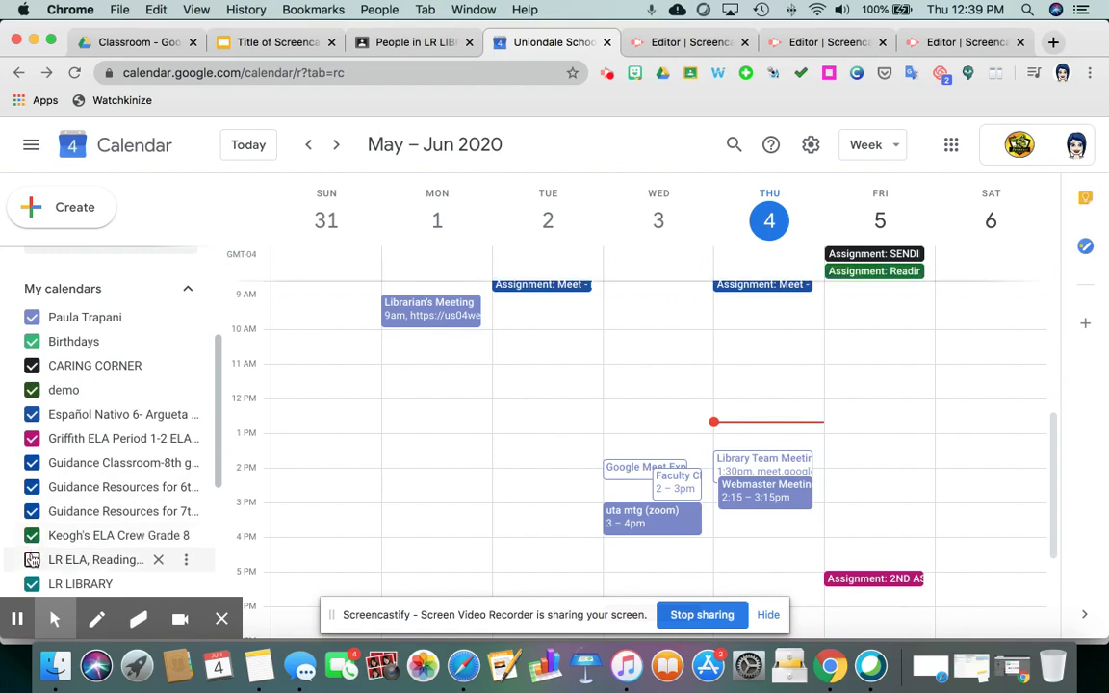
click(32, 559)
Show the LRMS Activities Calendar and the two teachers' class calendars listed directly below it
scroll(38, 520, down, 3)
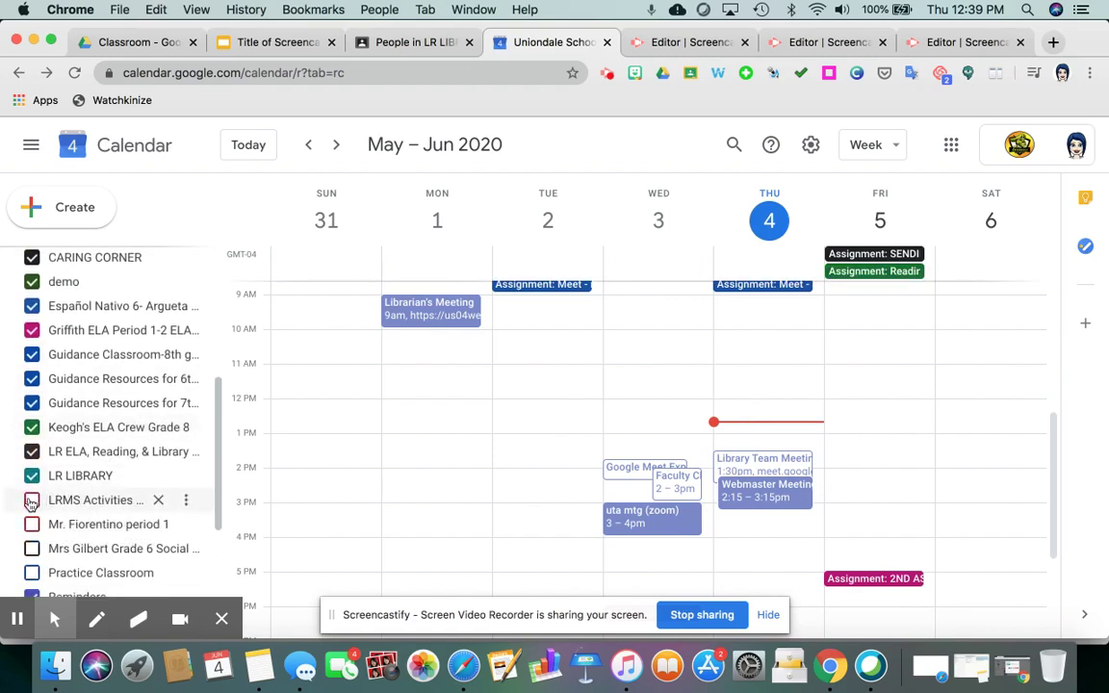
click(32, 501)
click(32, 525)
click(32, 548)
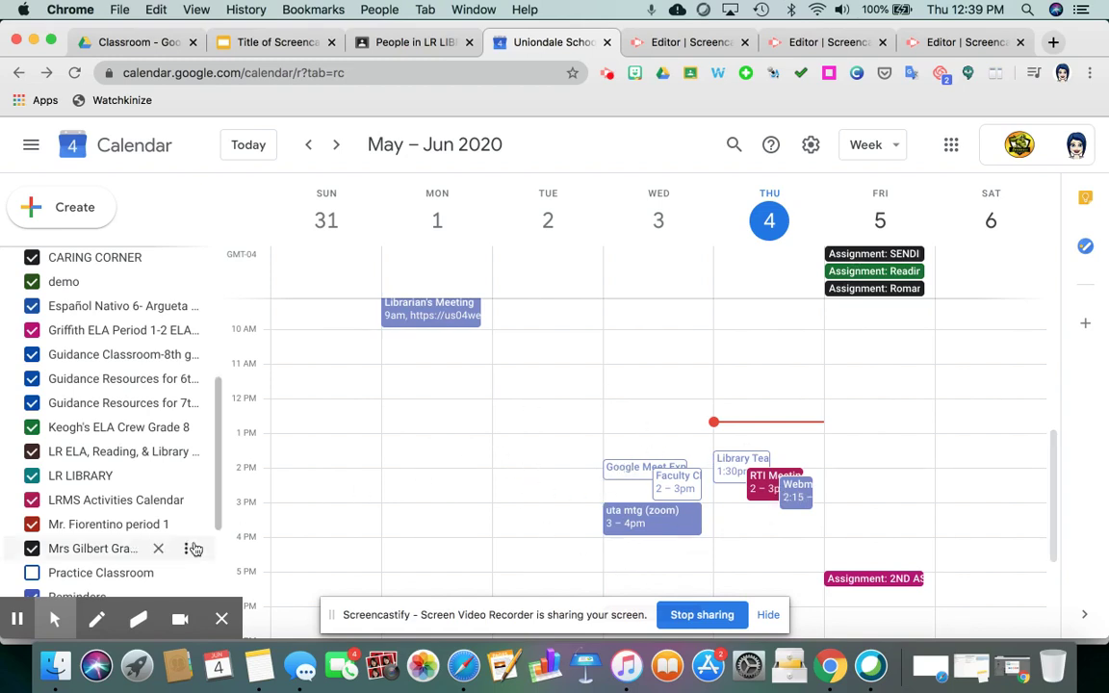
Hide the LRMS Activities Calendar and the two teachers' class calendars directly below it
click(34, 550)
click(32, 526)
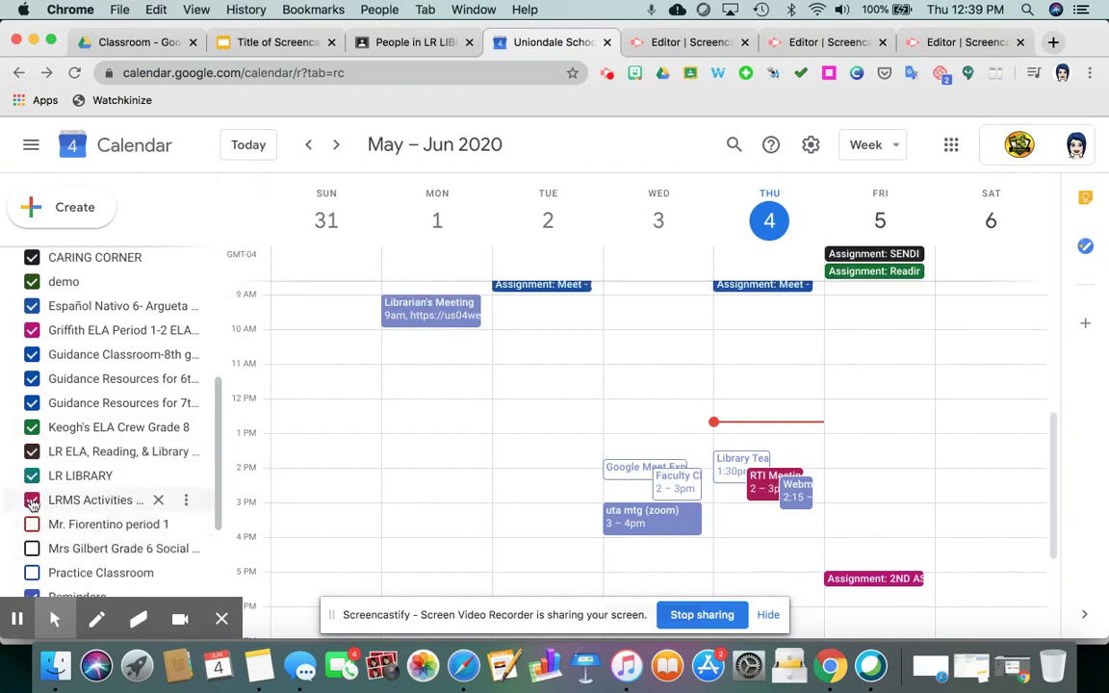
click(32, 501)
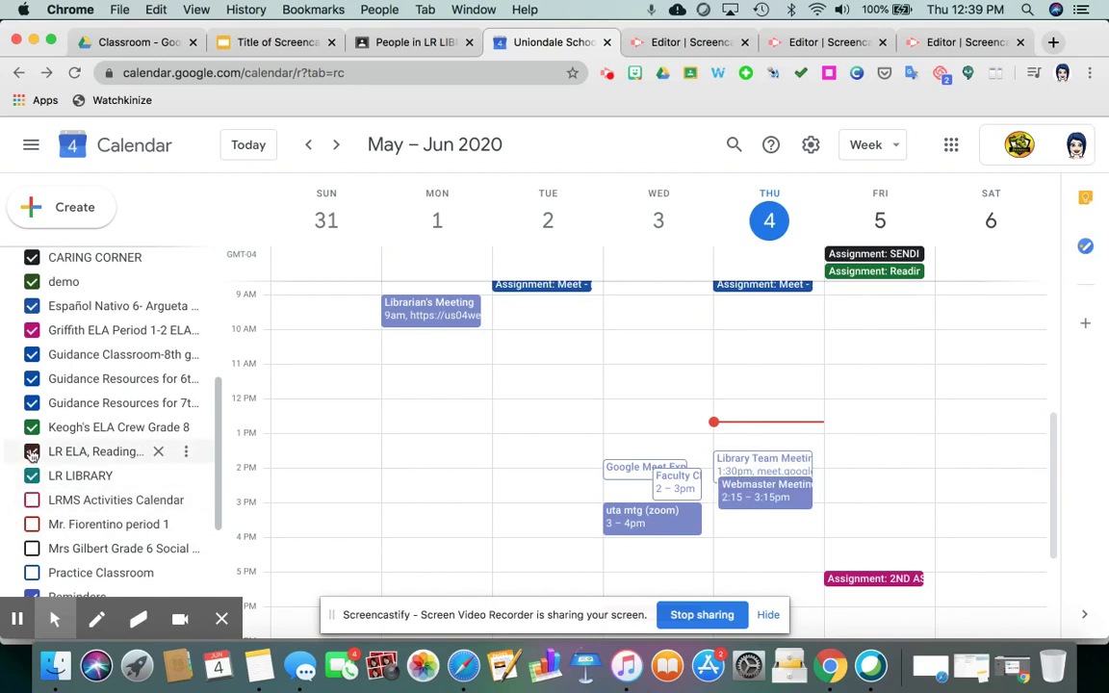
Hide all calendars from LR ELA, Reading, & Library up to demo and CARING CORNER
click(32, 452)
click(32, 428)
click(32, 403)
click(32, 379)
click(32, 355)
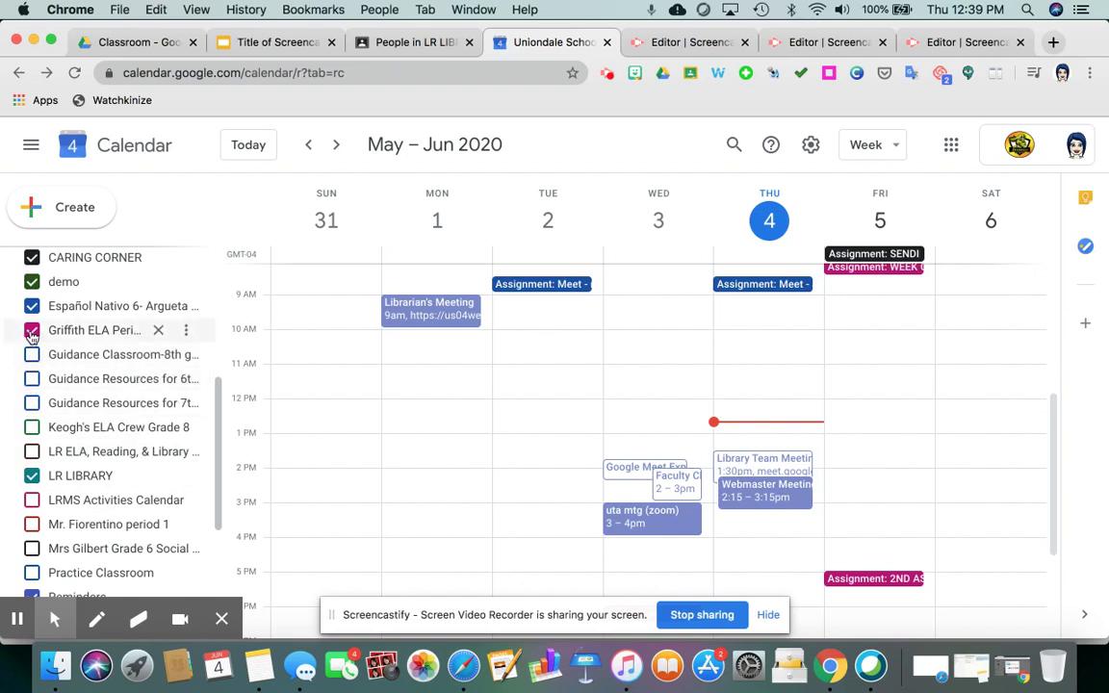
click(32, 330)
click(31, 306)
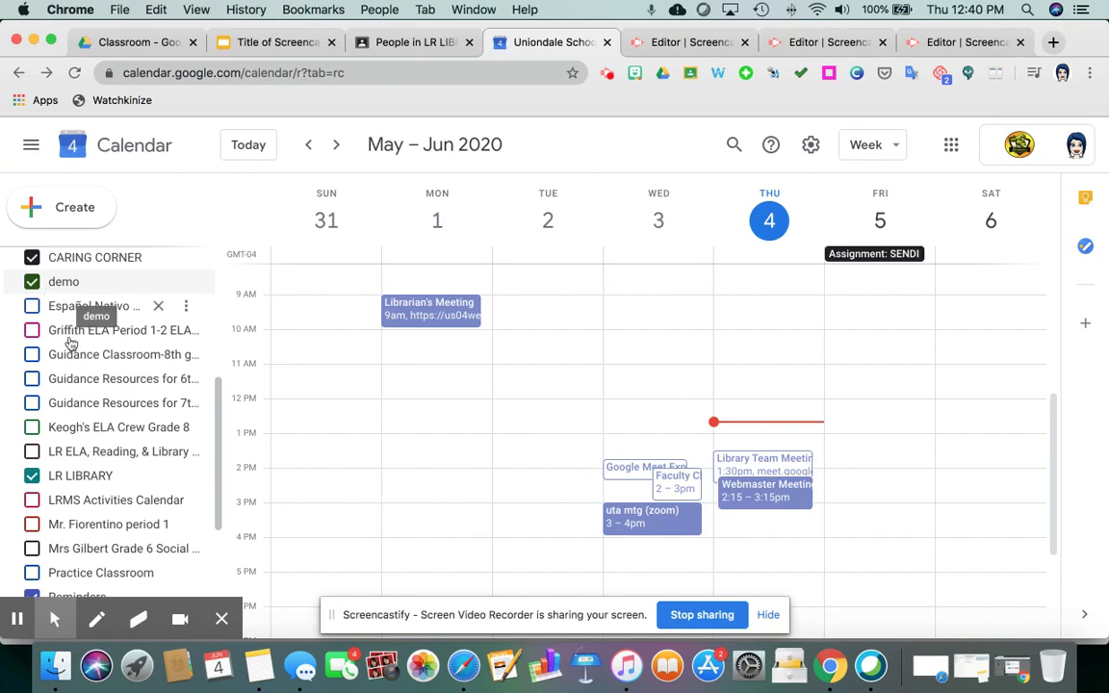
click(32, 283)
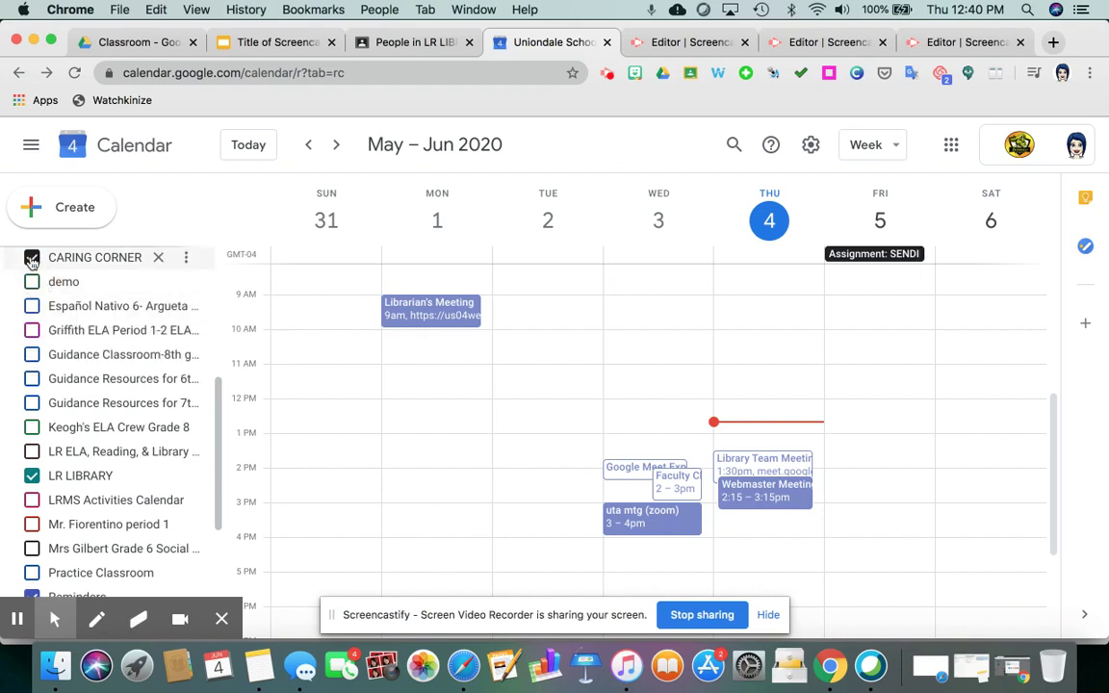
click(32, 258)
scroll(62, 286, up, 3)
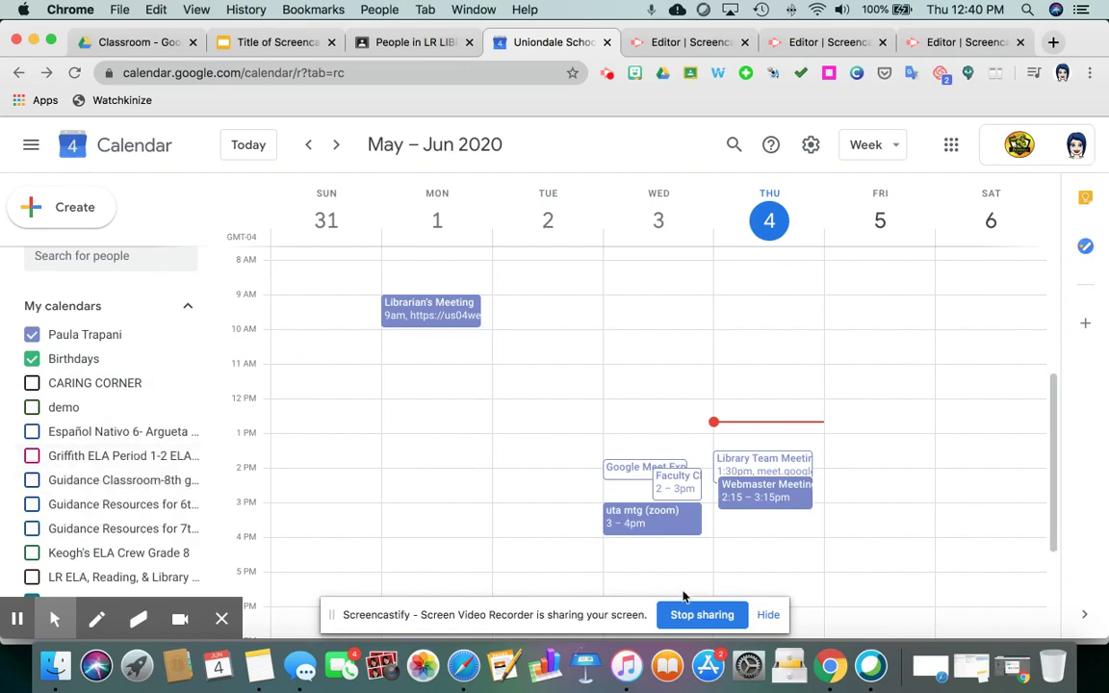
click(701, 614)
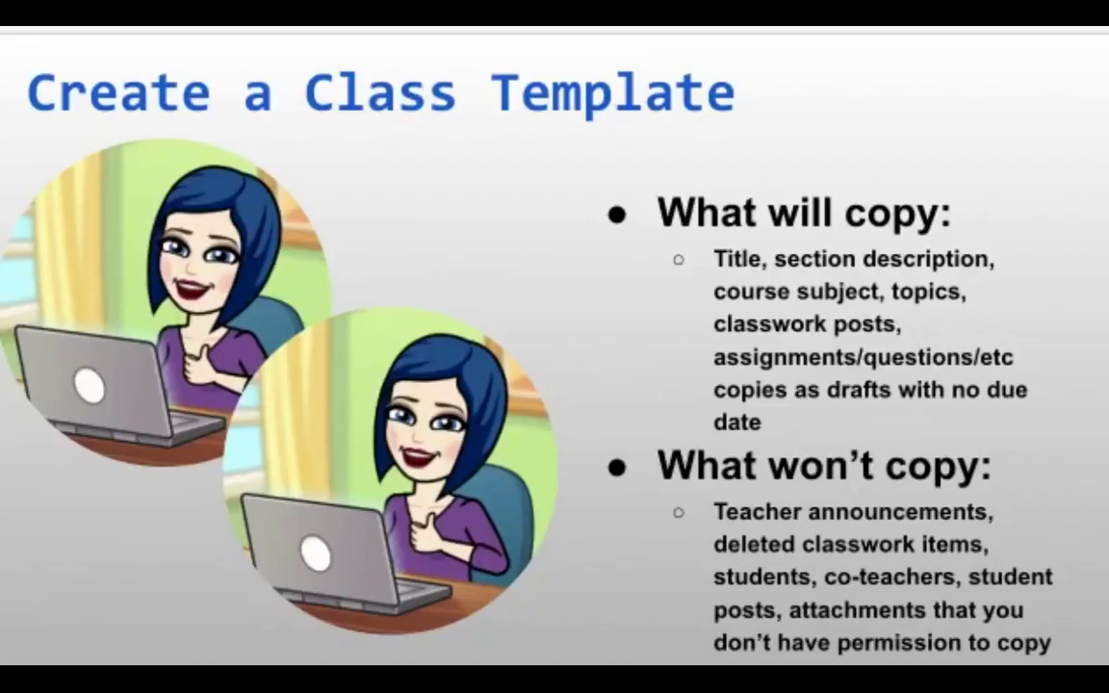
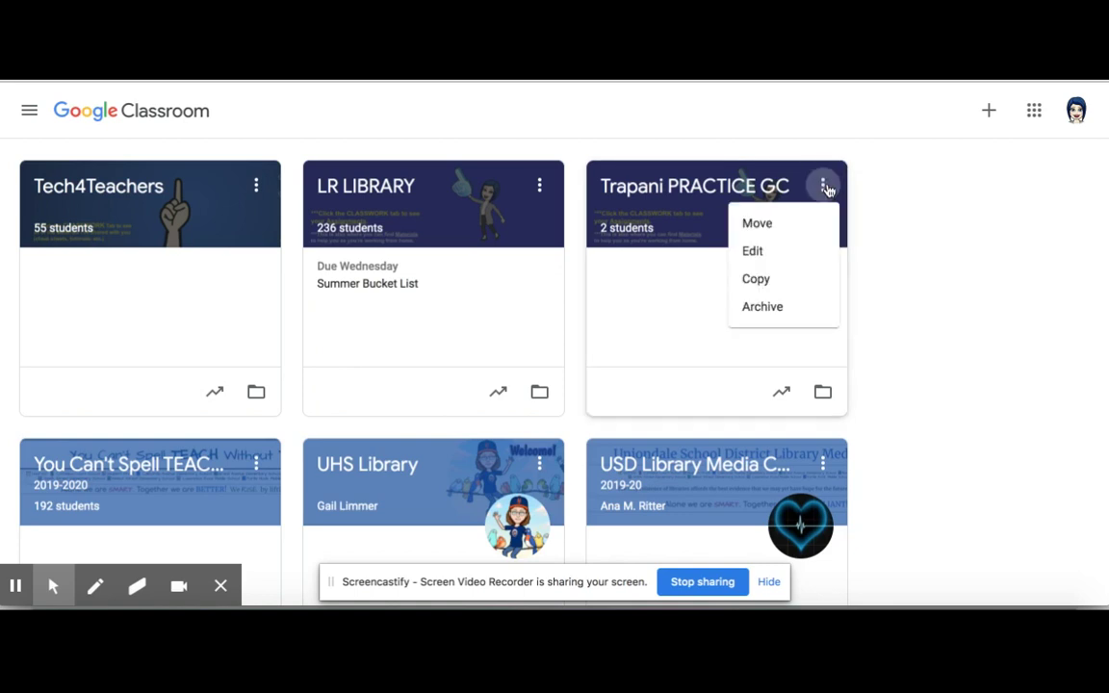
Copy the PRACTICE GC class in Google Classroom, keeping the suggested class name and leaving section, subject and room blank
click(768, 279)
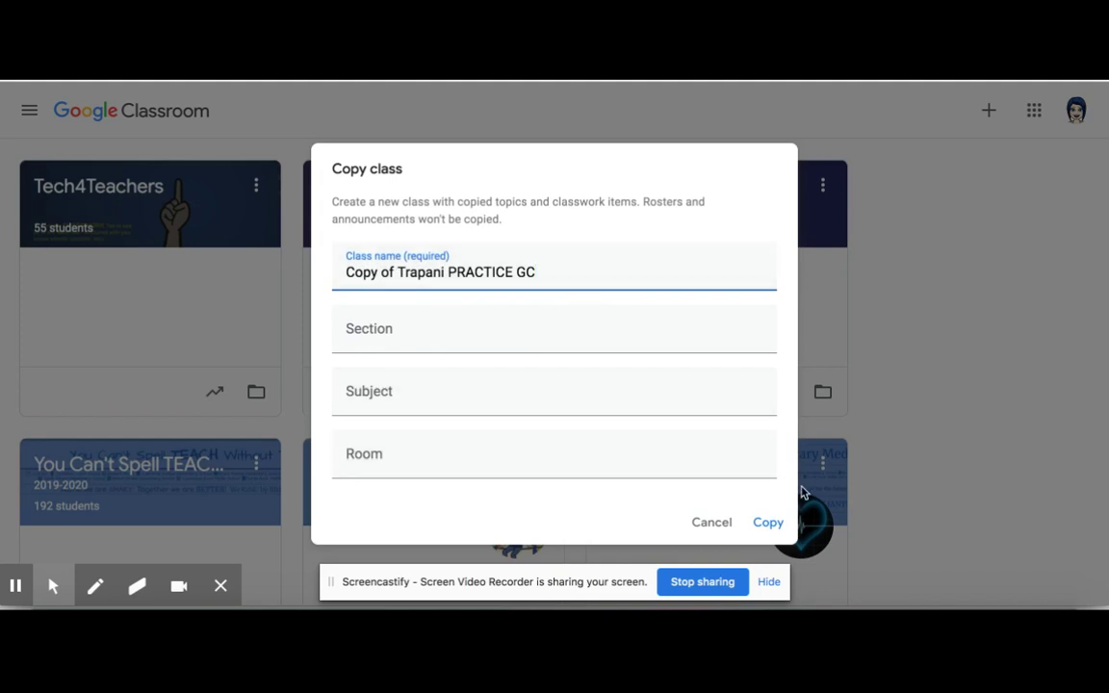
click(768, 523)
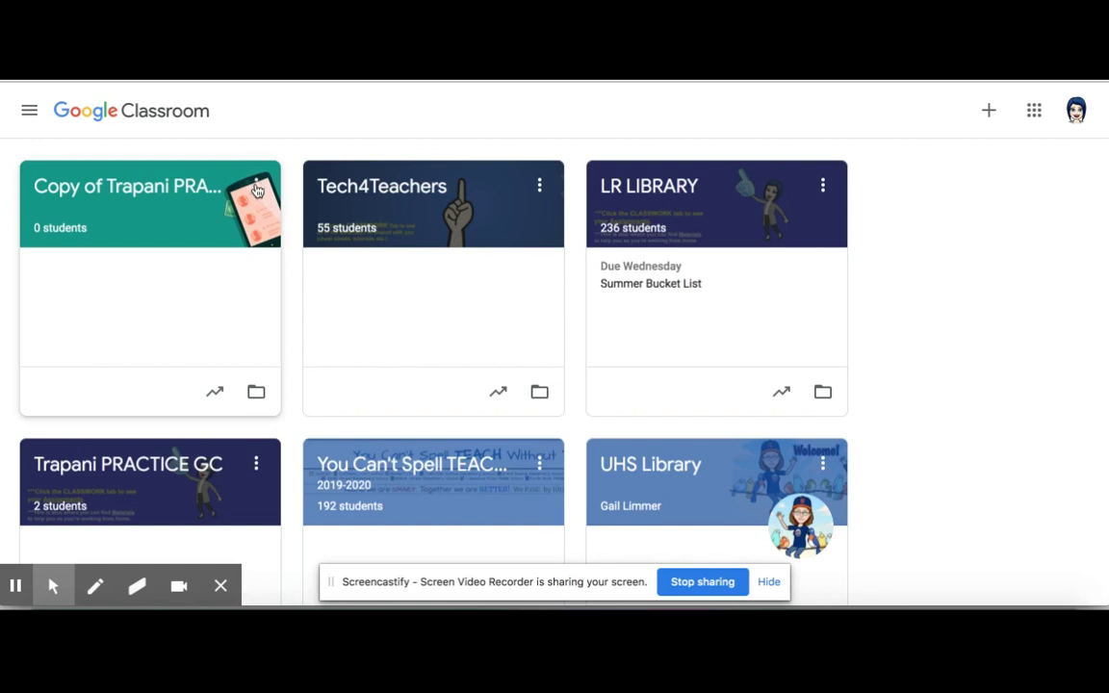
Rename the copied practice class by removing "Copy of" from its name and adding "Template" at the end
click(256, 186)
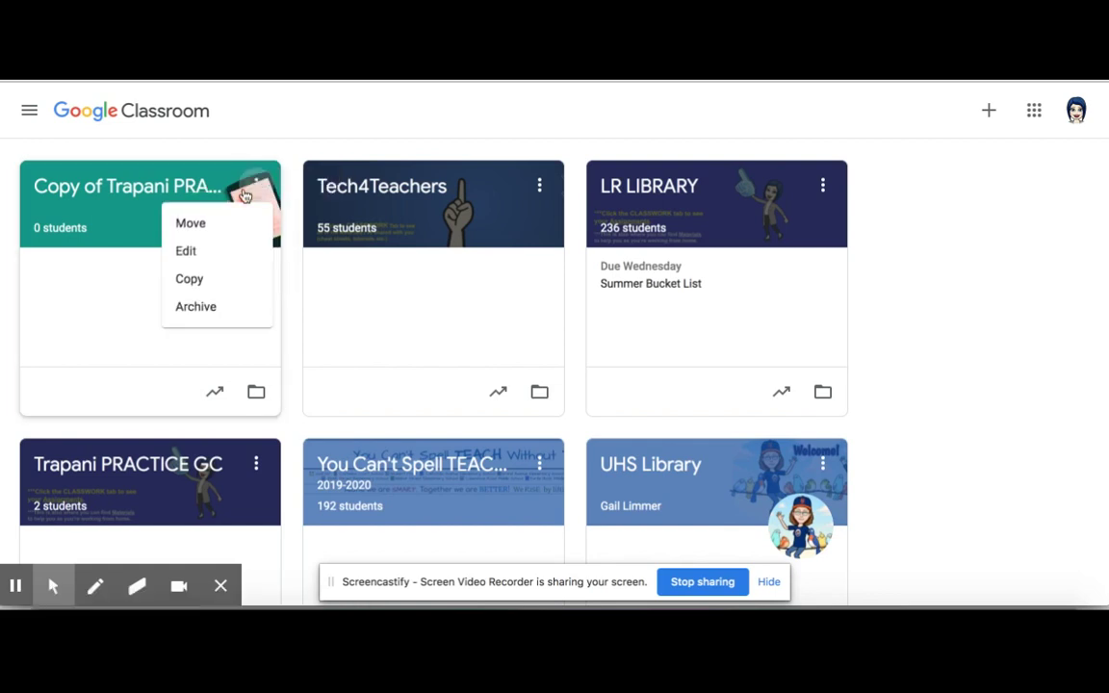
click(189, 251)
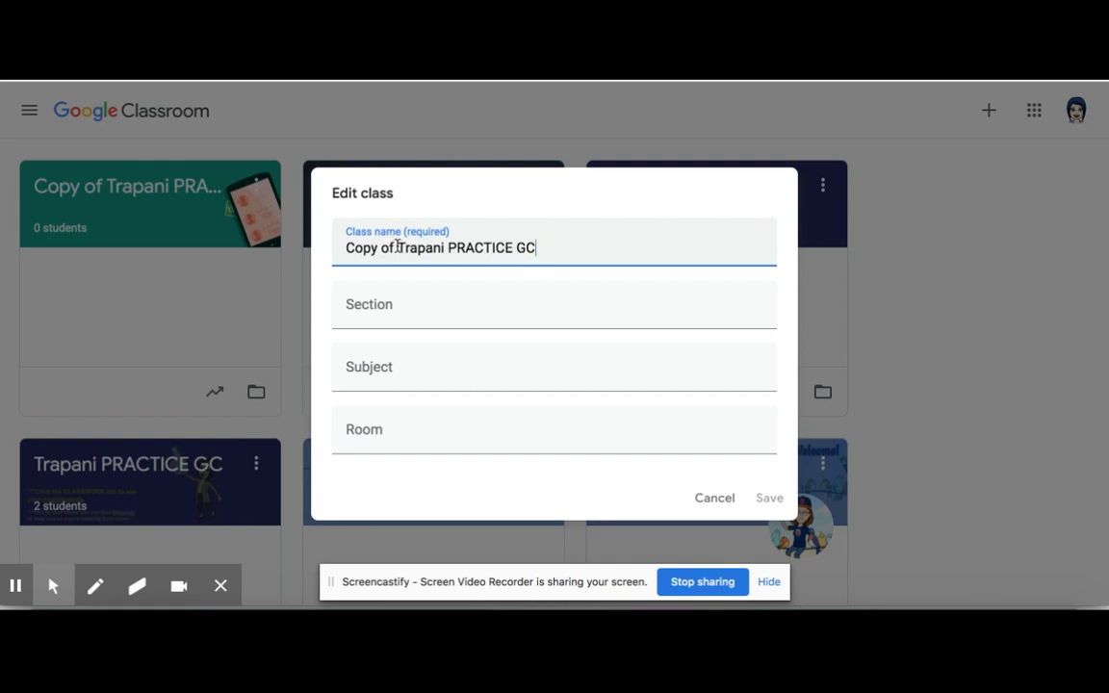
drag(398, 247, 314, 248)
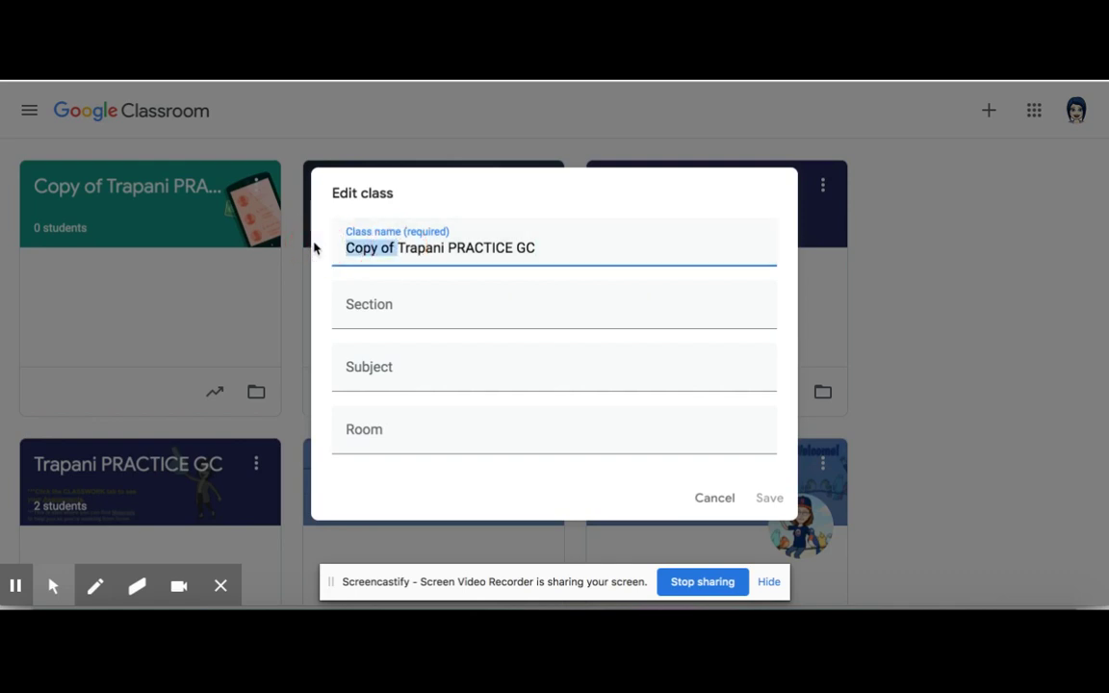
key(BackSpace)
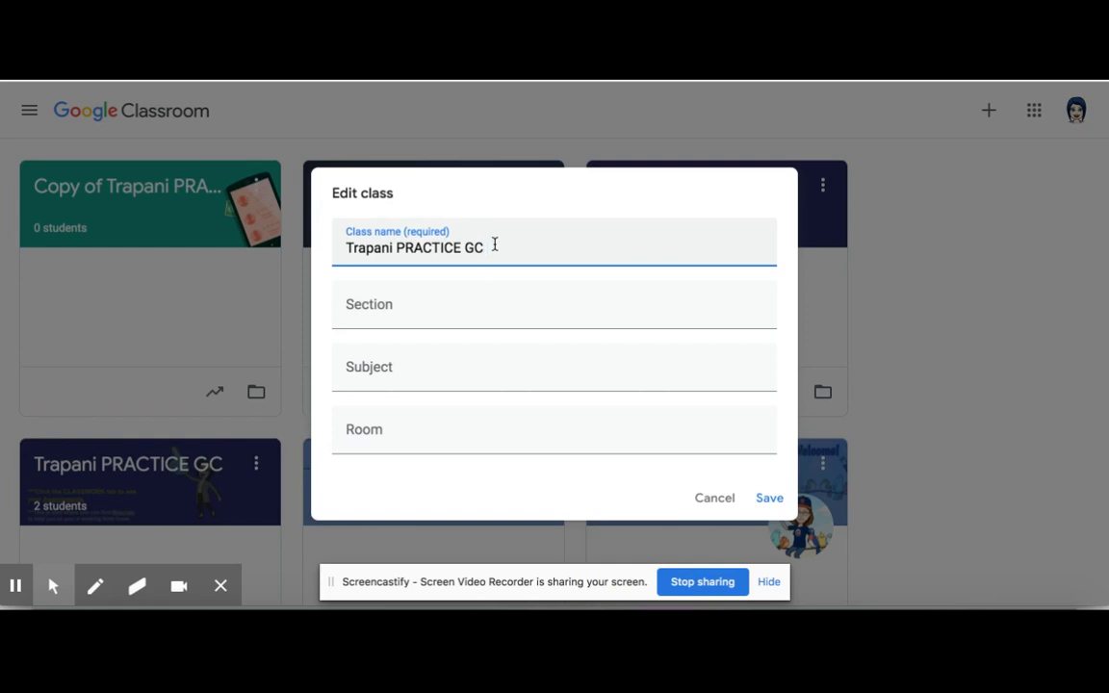
text(emplate)
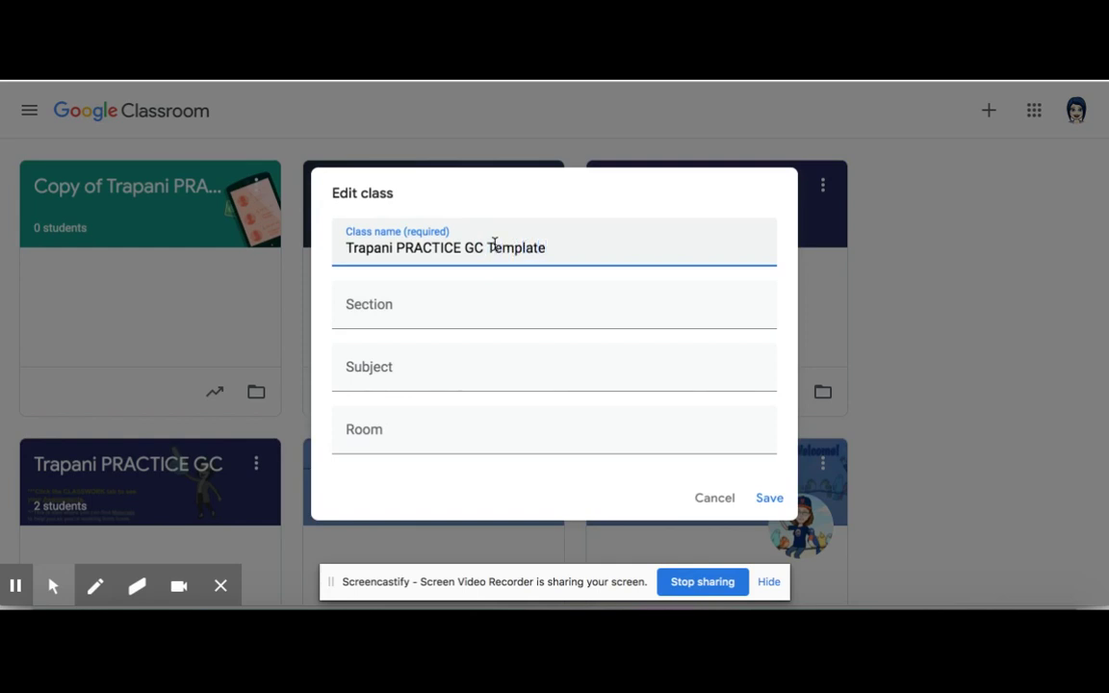
click(770, 499)
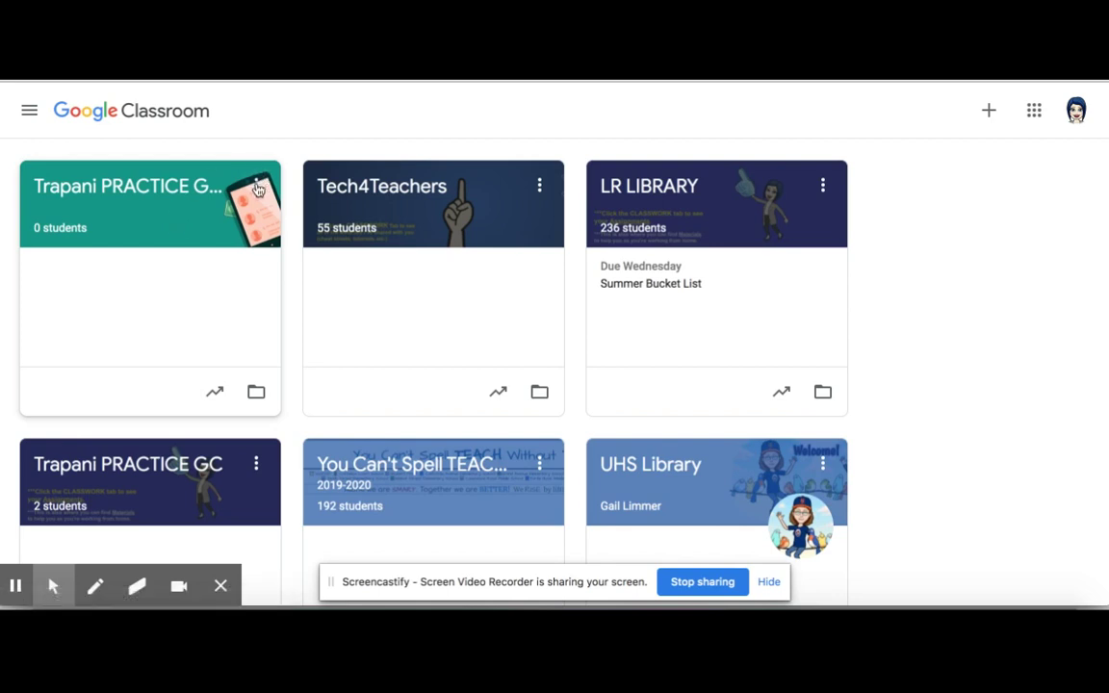
Review the stream, people and classwork of the PRACTICE GC Template class, and return to the class list
click(186, 192)
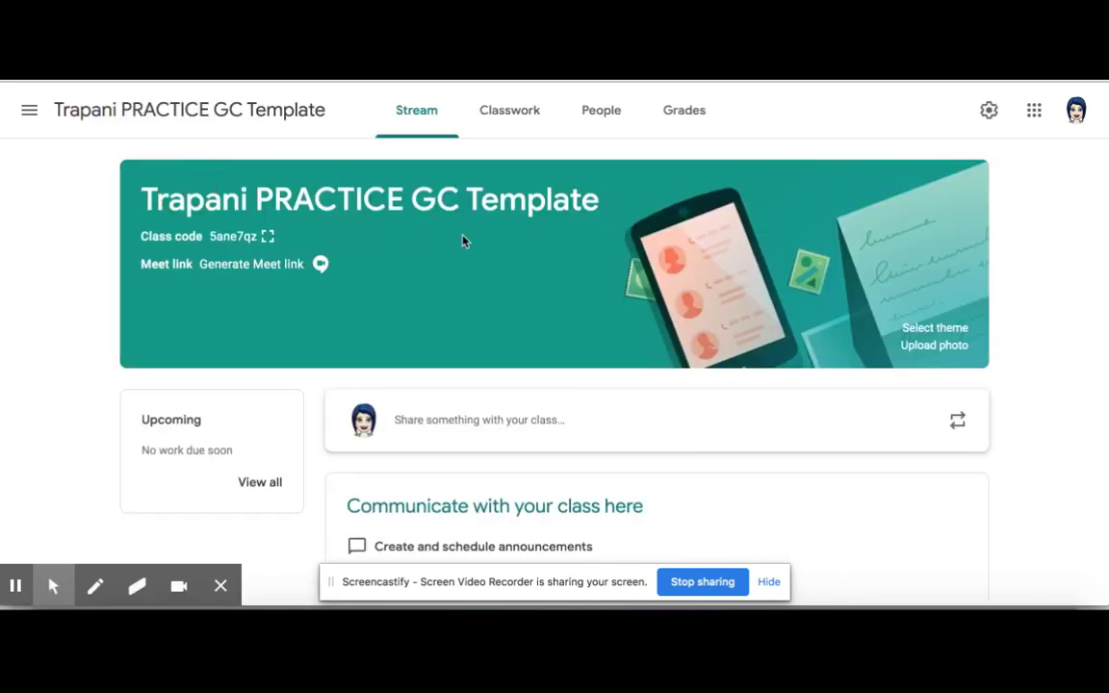
scroll(623, 297, down, 1)
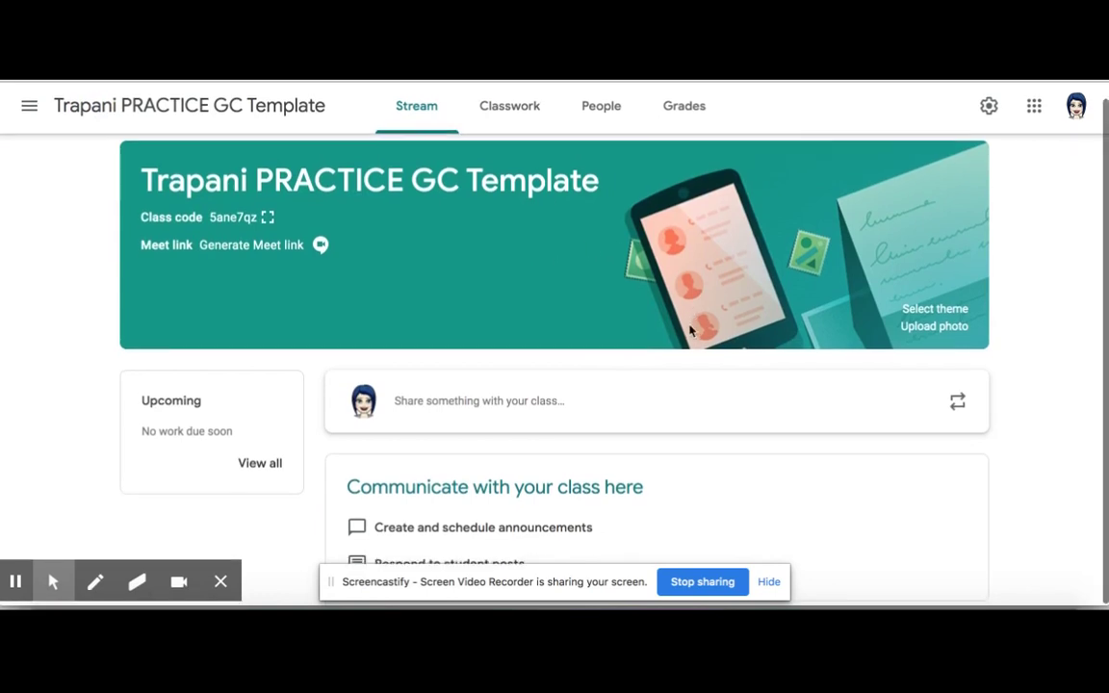
scroll(689, 330, up, 1)
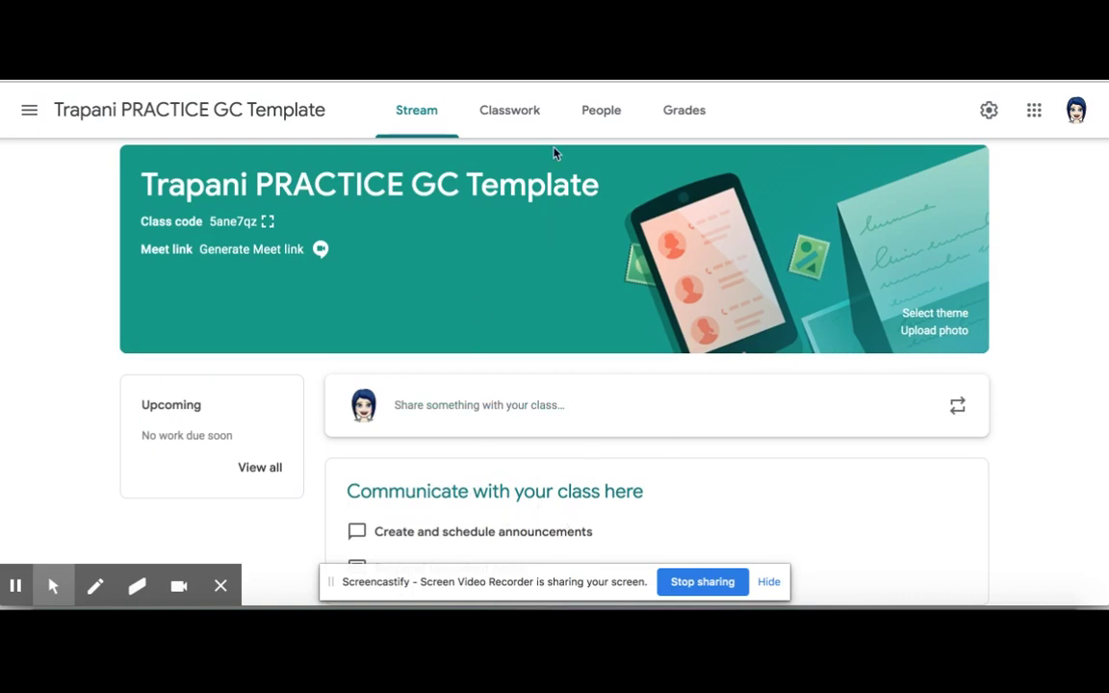
click(608, 114)
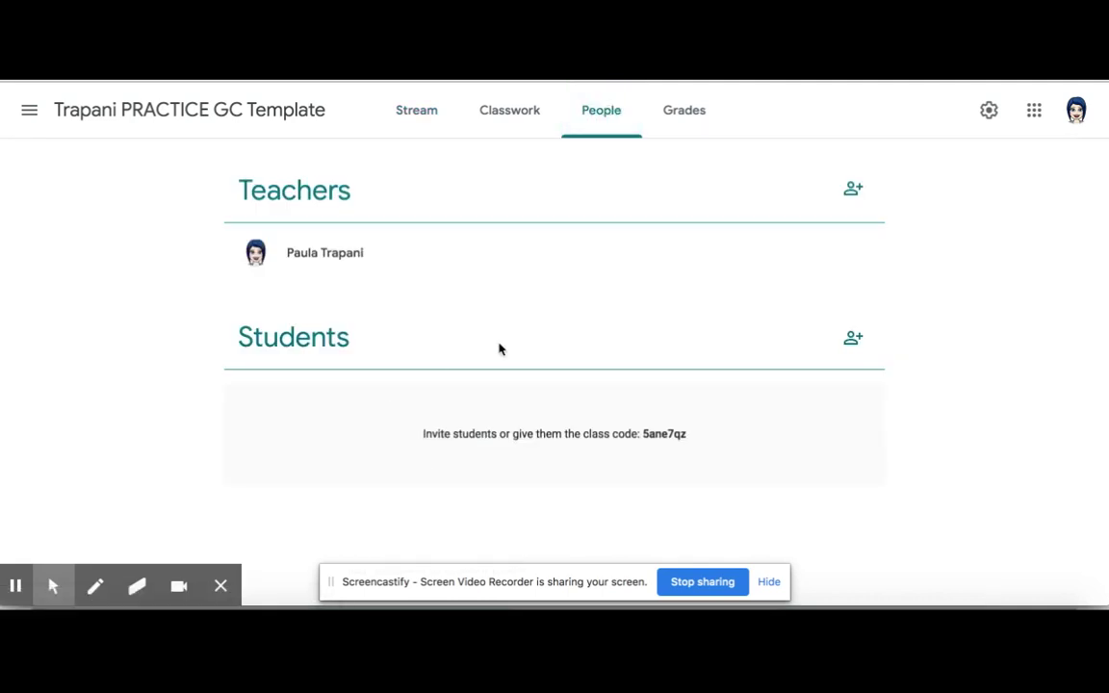
click(511, 117)
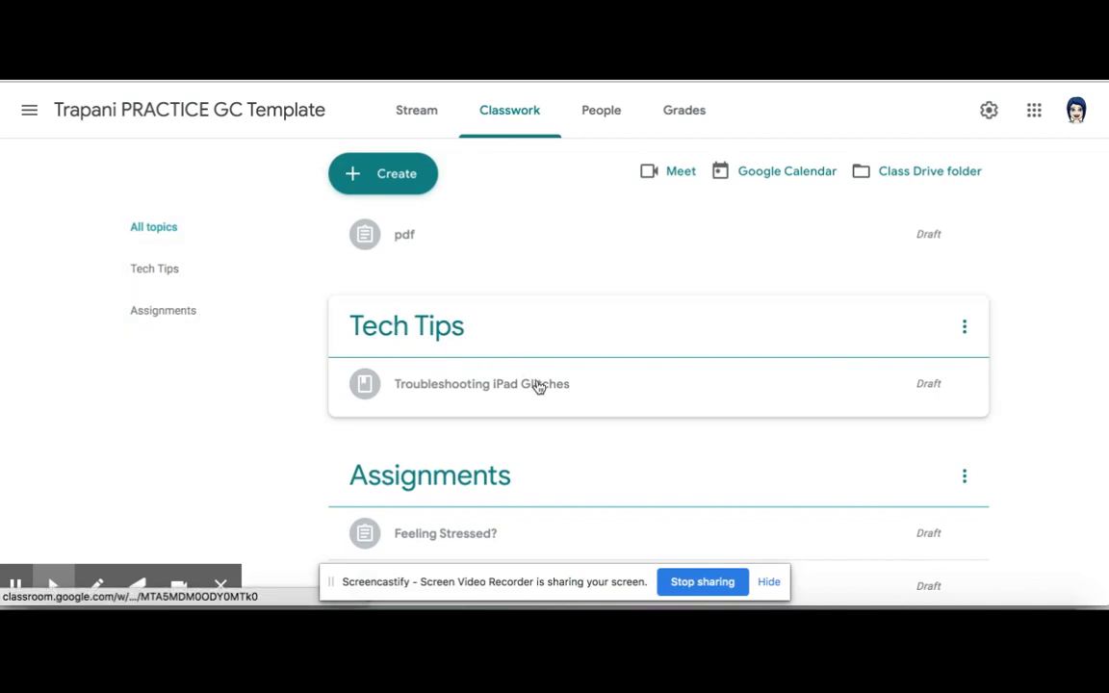
scroll(534, 386, down, 2)
scroll(501, 384, up, 2)
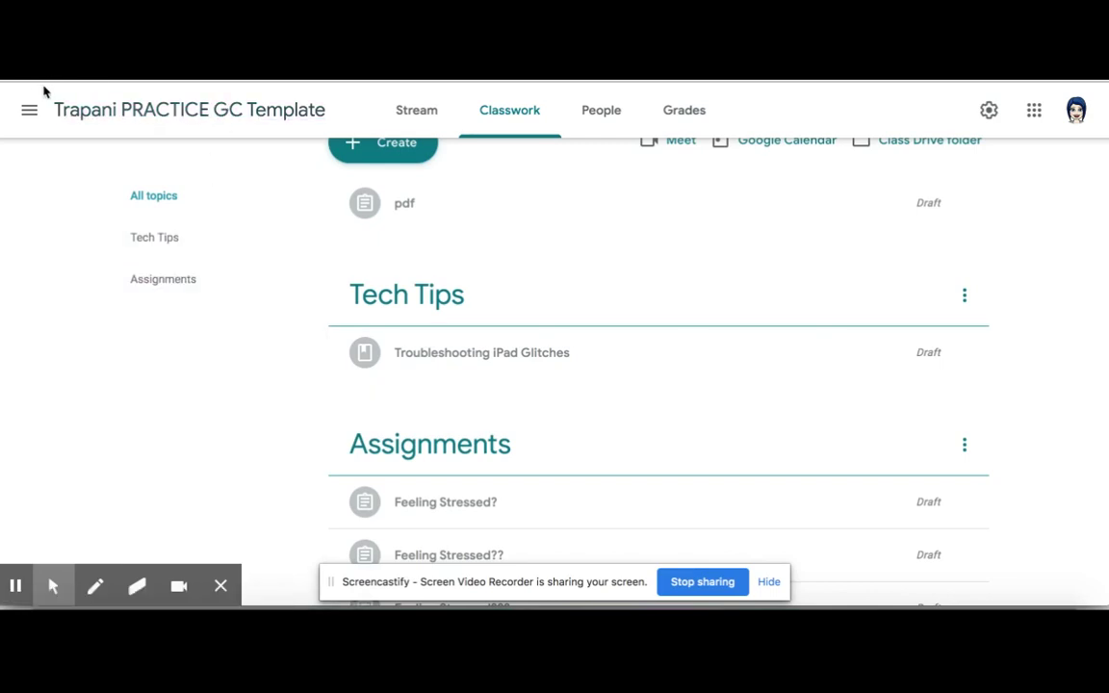
click(30, 112)
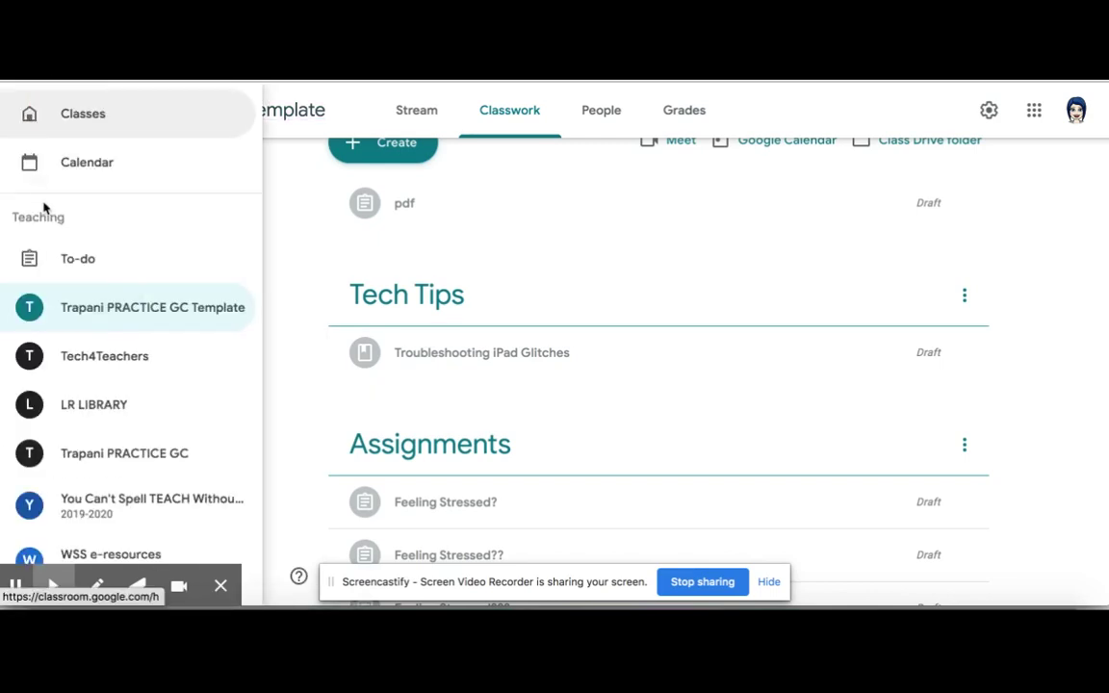
click(85, 117)
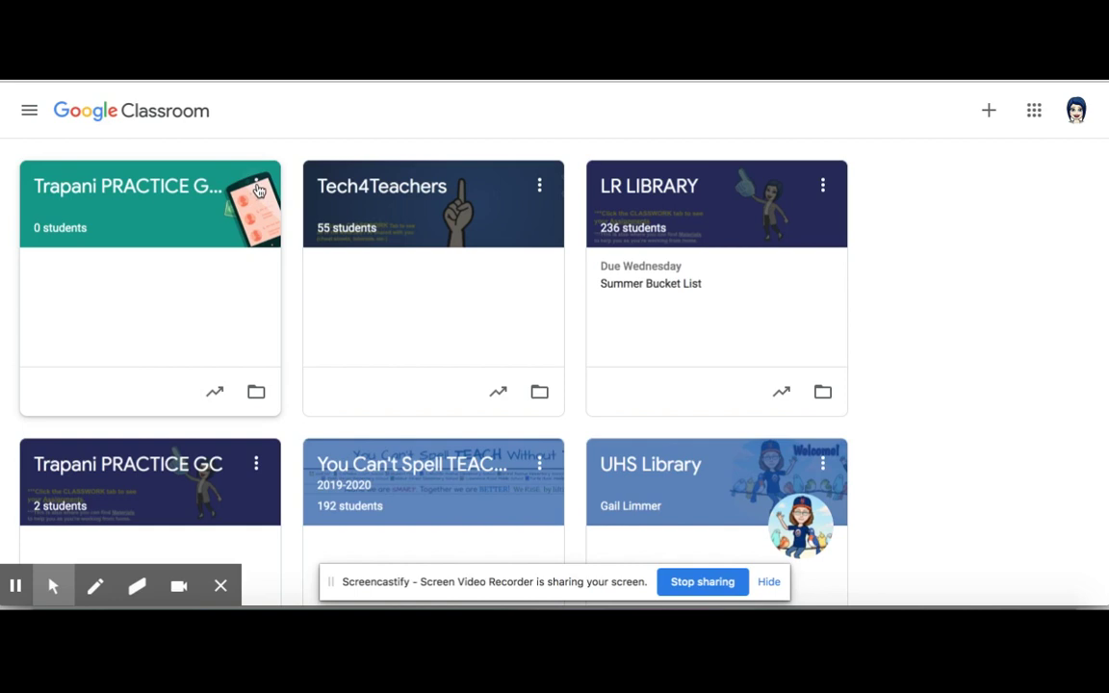
Show the management options of the PRACTICE GC Template class and look through the full list of class cards
click(256, 187)
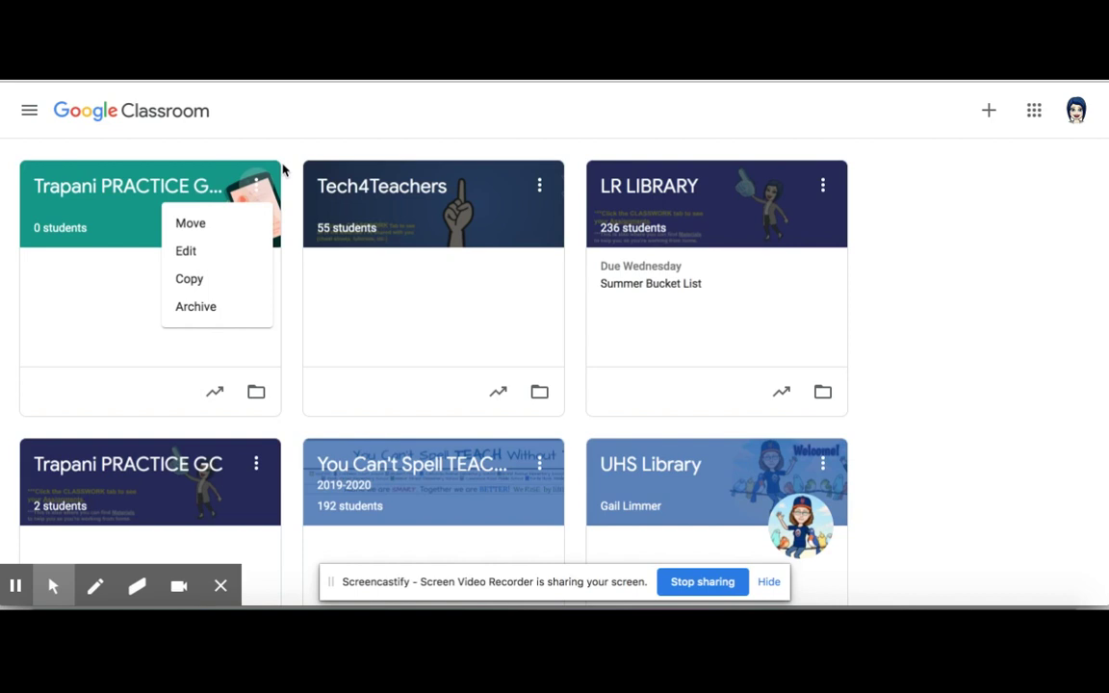
click(285, 166)
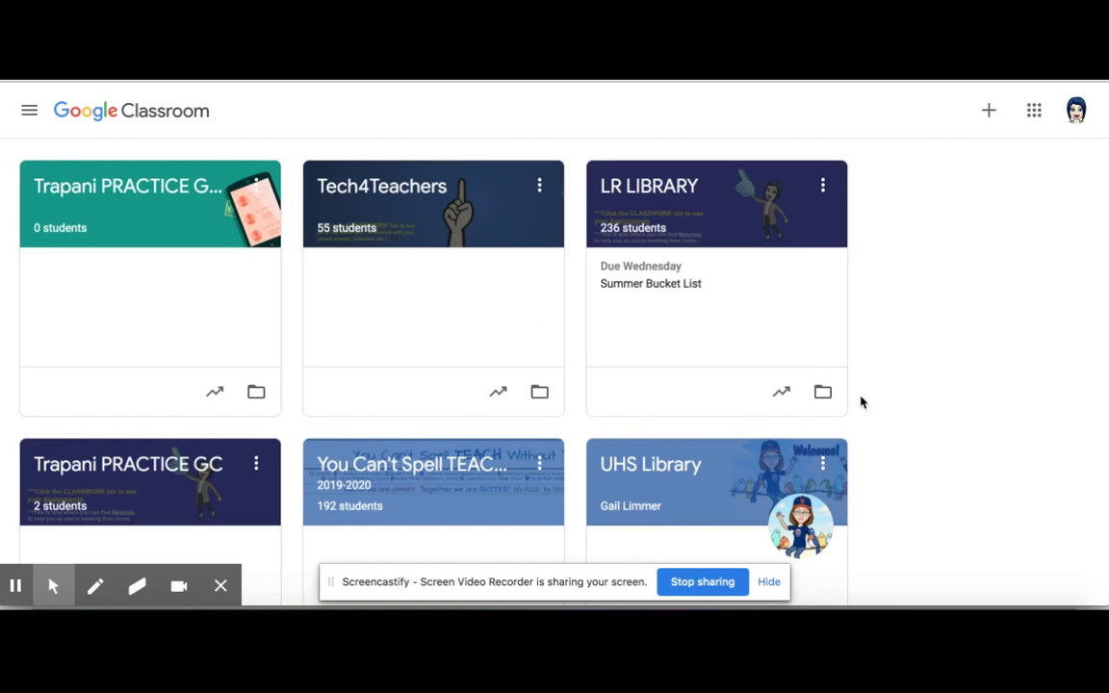
click(703, 583)
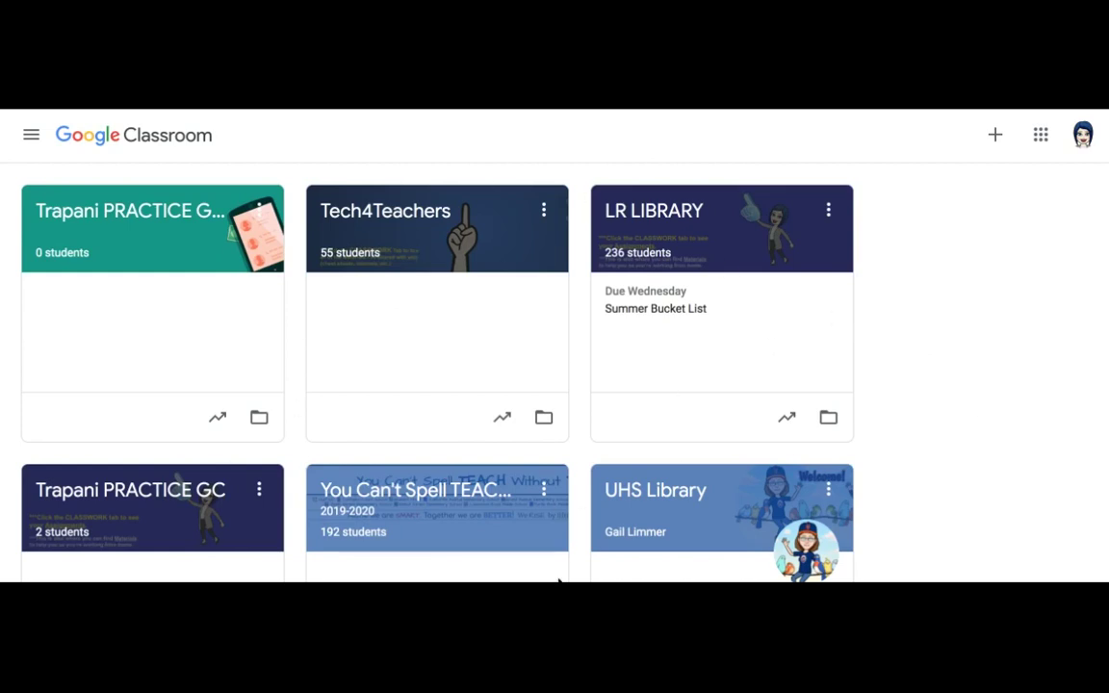
scroll(970, 406, down, 1)
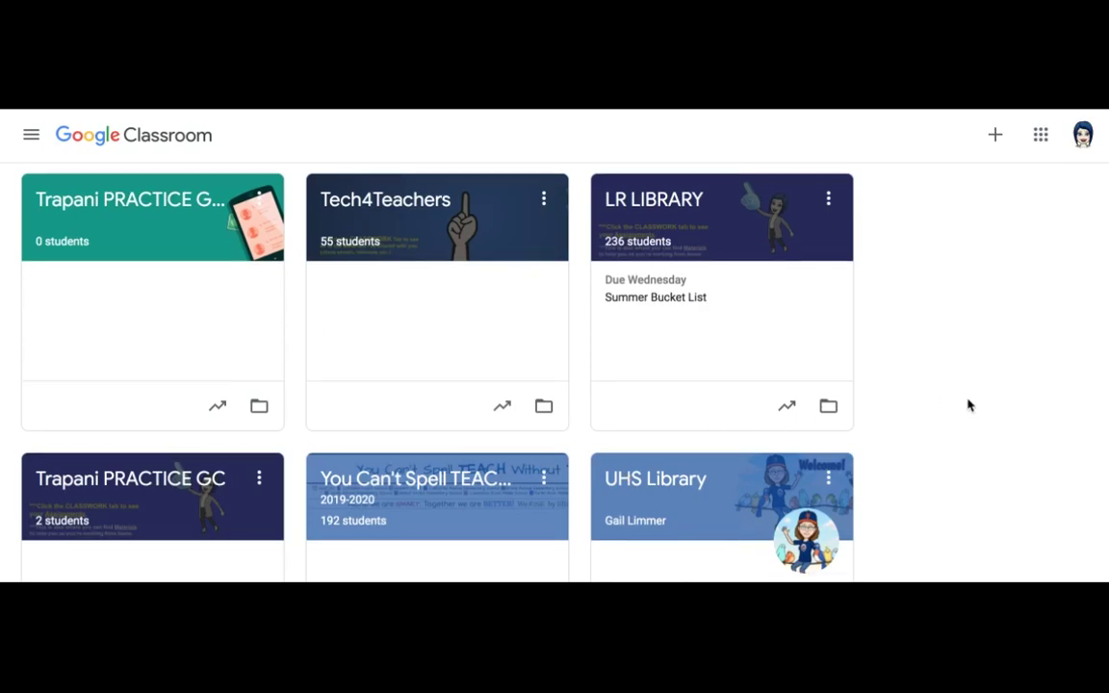
scroll(970, 406, down, 15)
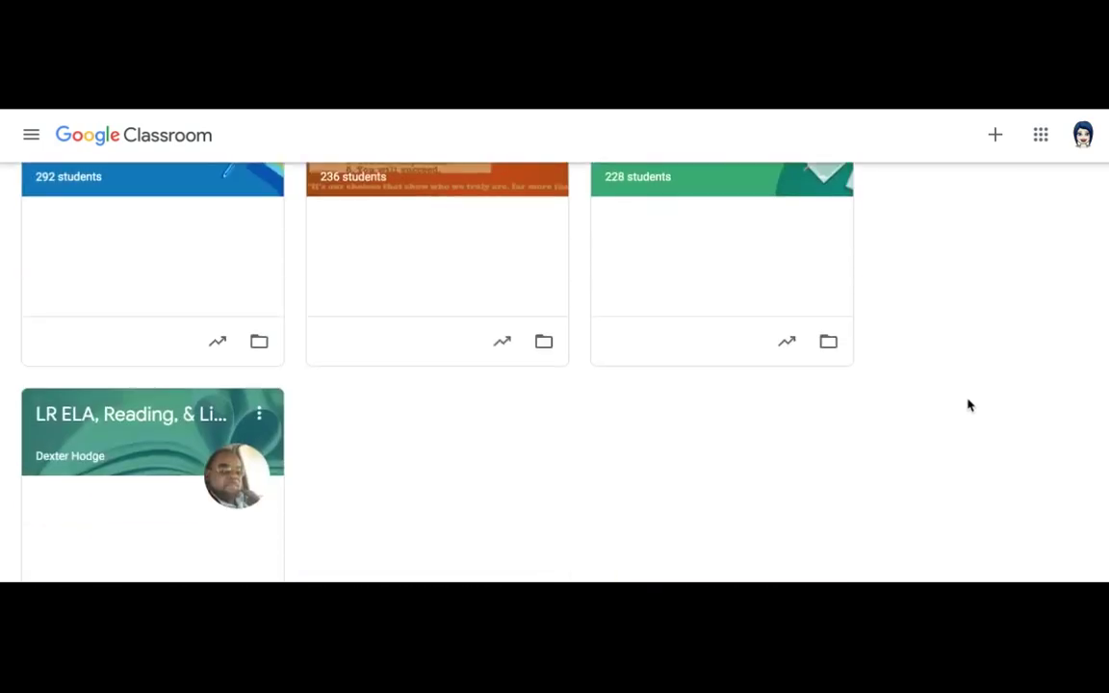
scroll(969, 406, up, 15)
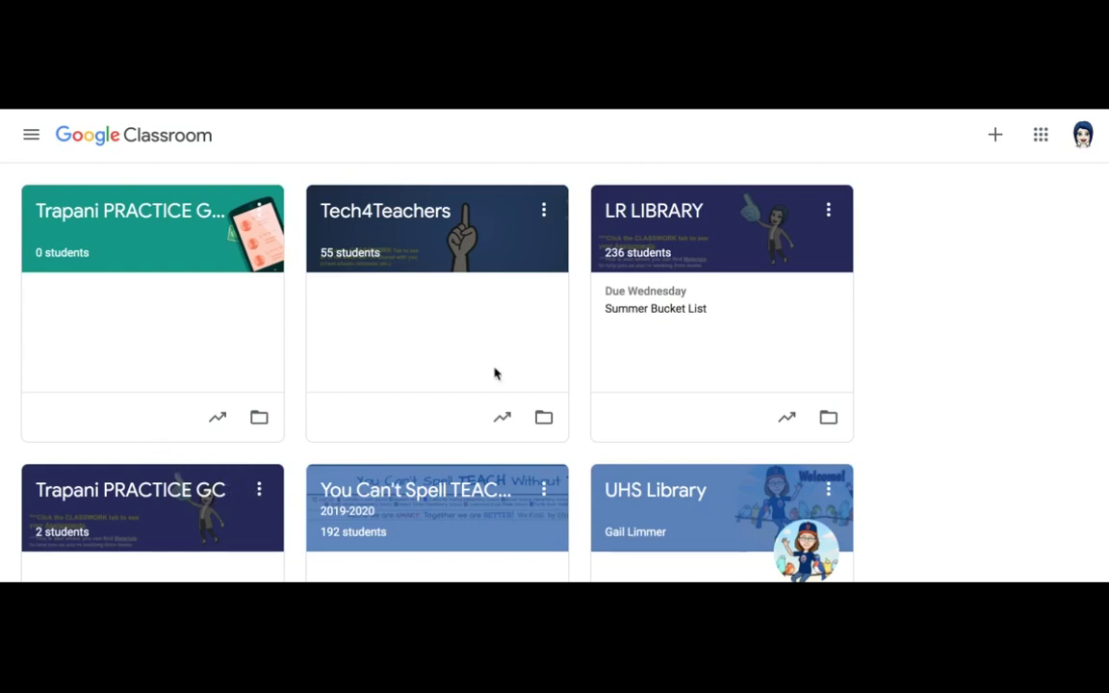
Show the Archive option for the original PRACTICE GC class and look through the main navigation list
click(259, 493)
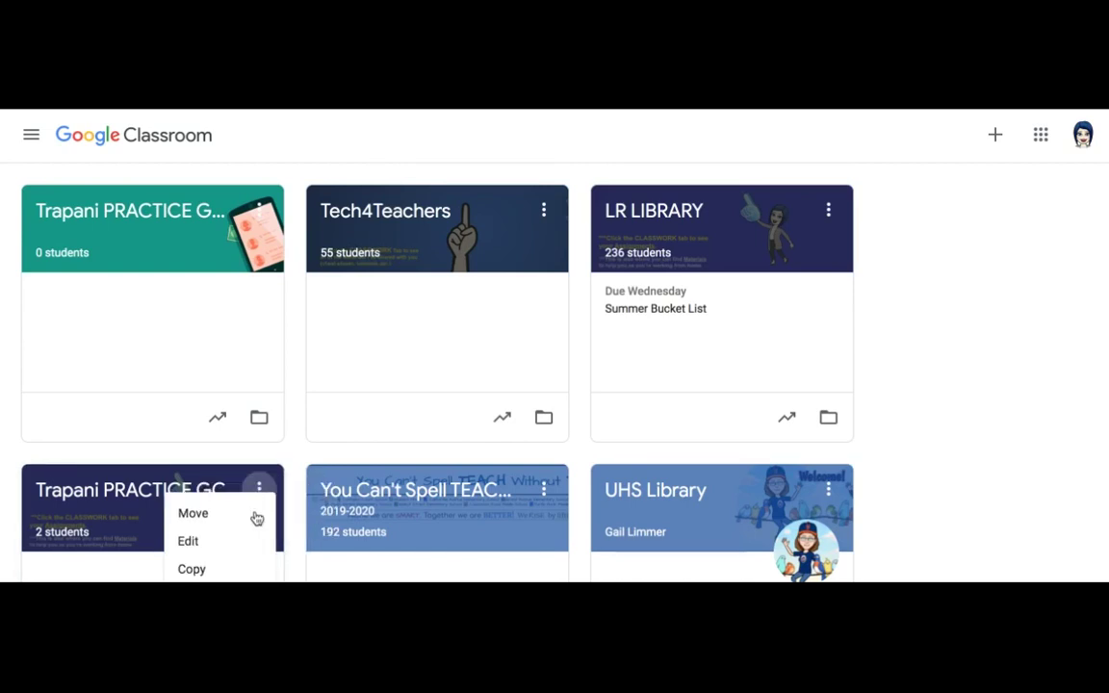
scroll(250, 533, down, 1)
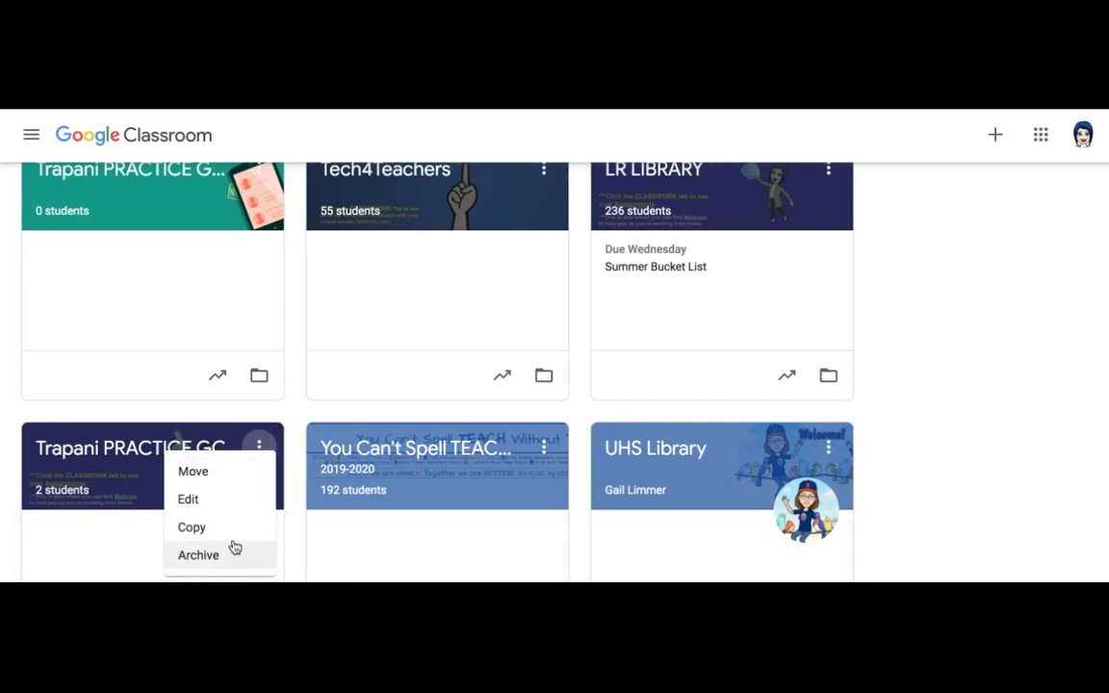
click(292, 416)
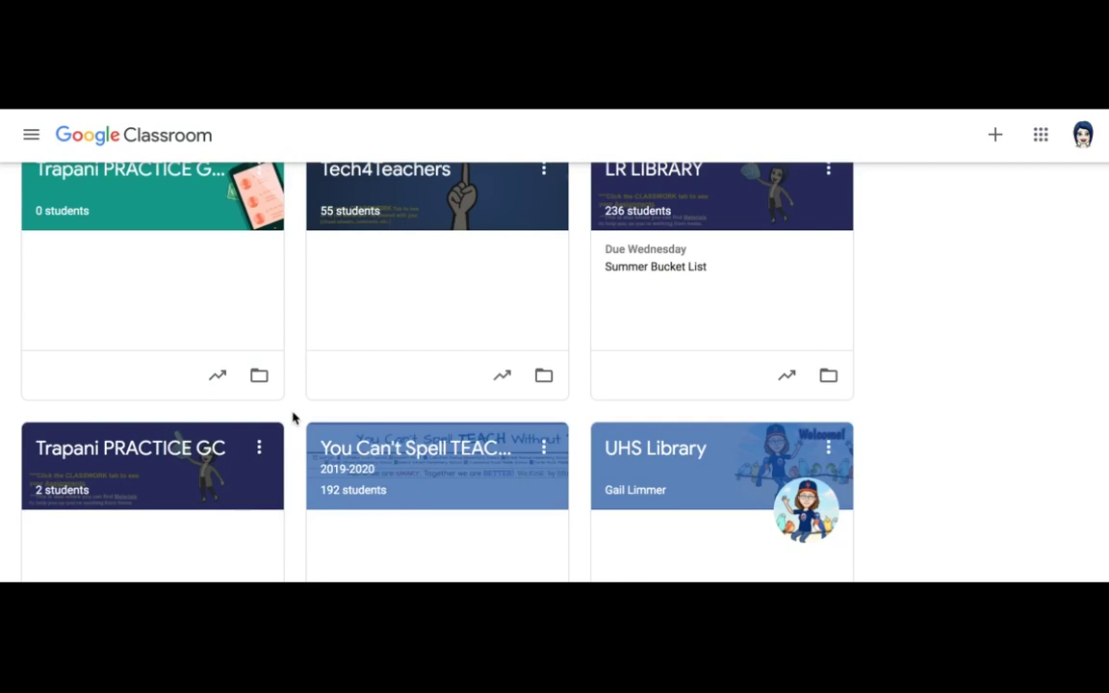
click(31, 135)
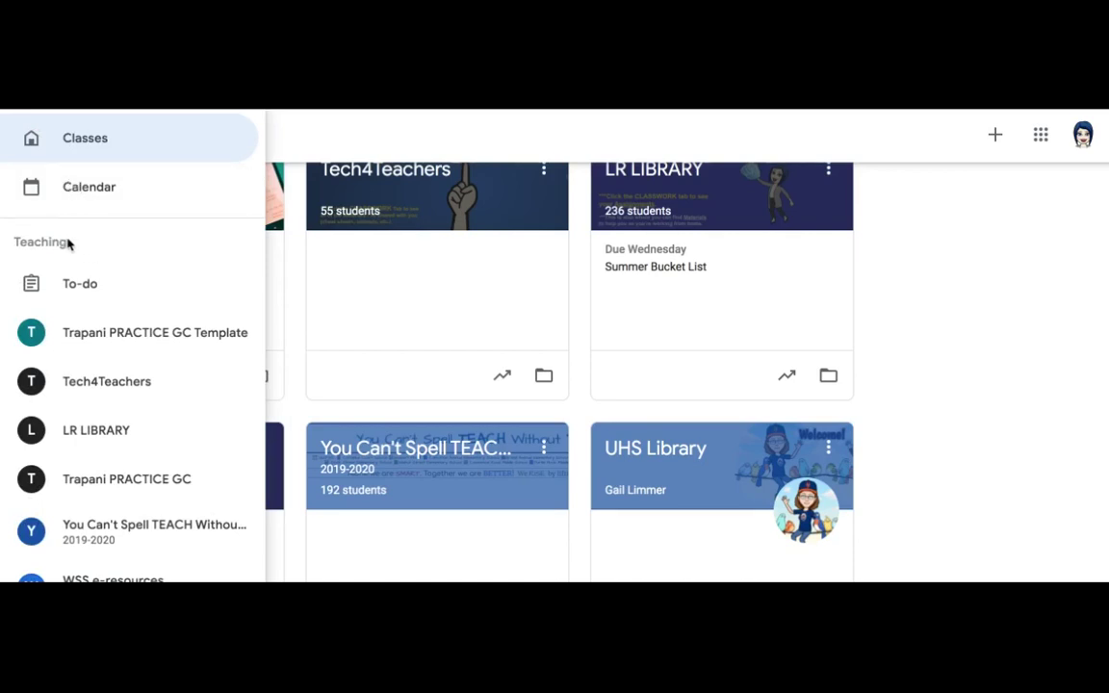
scroll(94, 256, down, 2)
scroll(94, 256, up, 2)
click(316, 130)
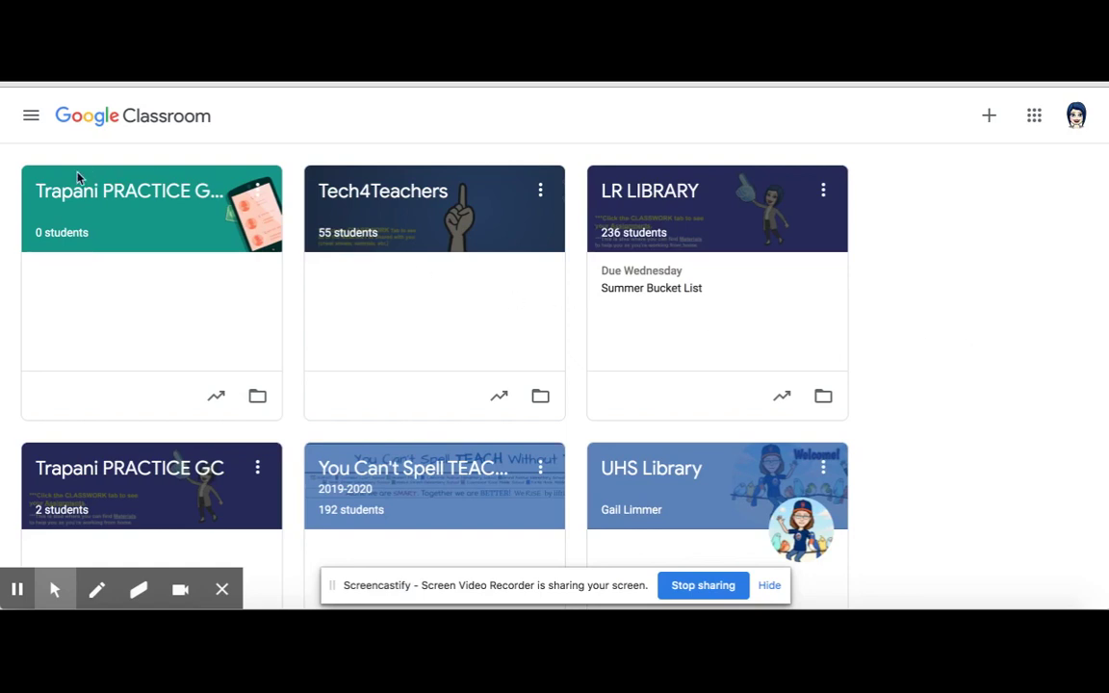
Start reusing a post in the classwork of the original PRACTICE GC class, choosing LR LIBRARY as the source class
click(150, 473)
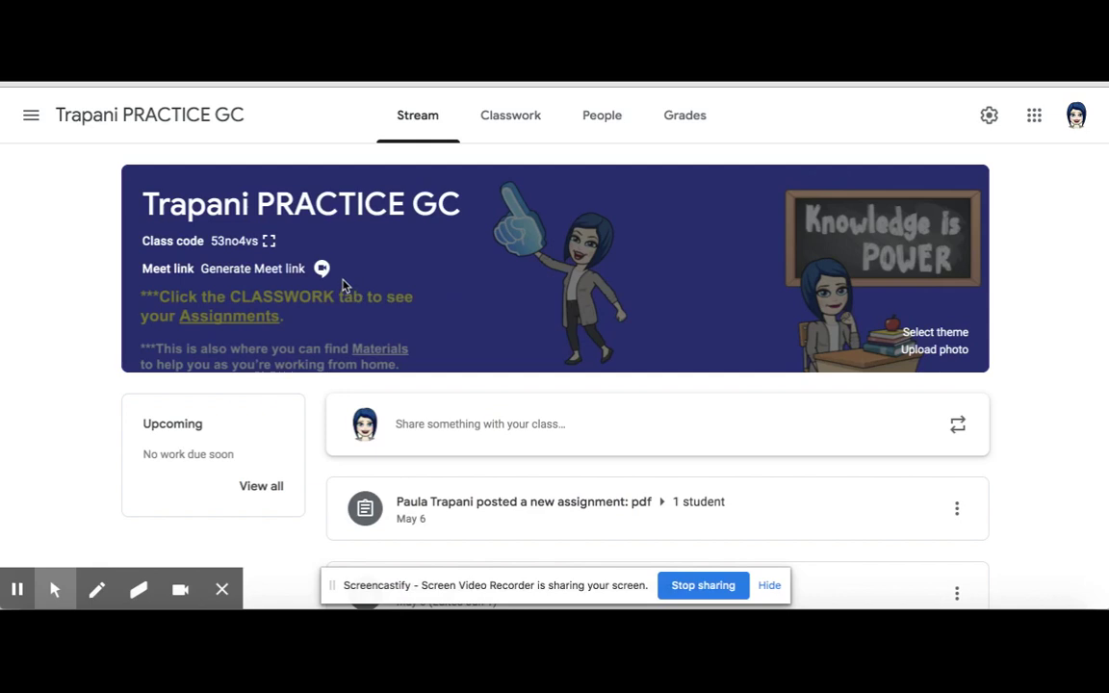
click(511, 120)
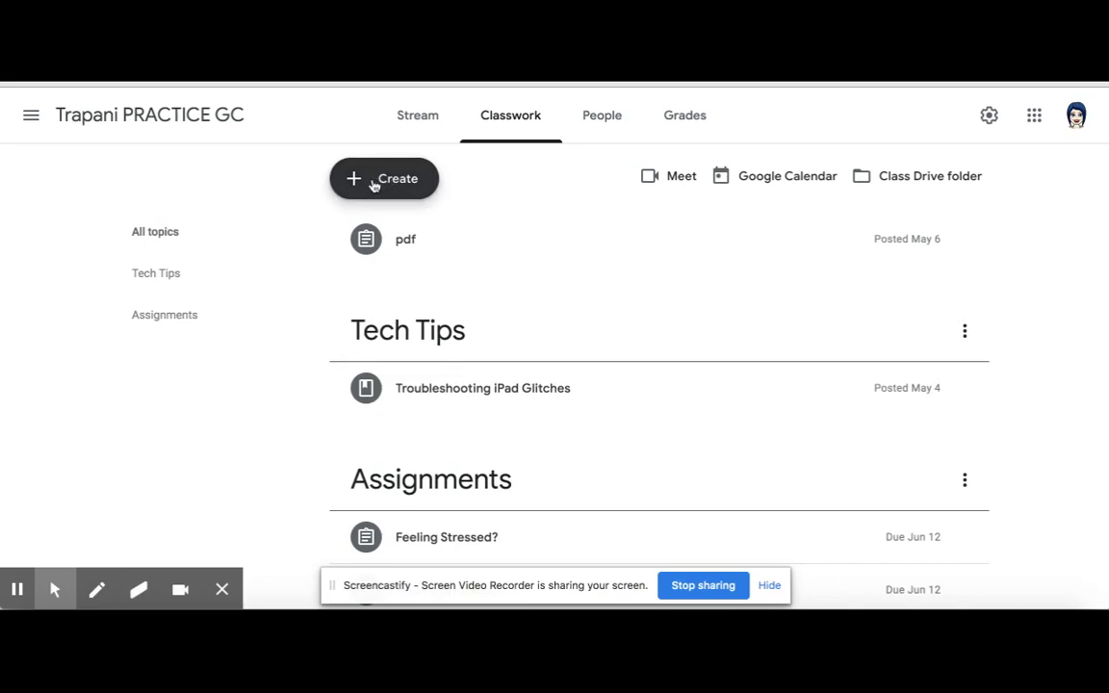
click(375, 185)
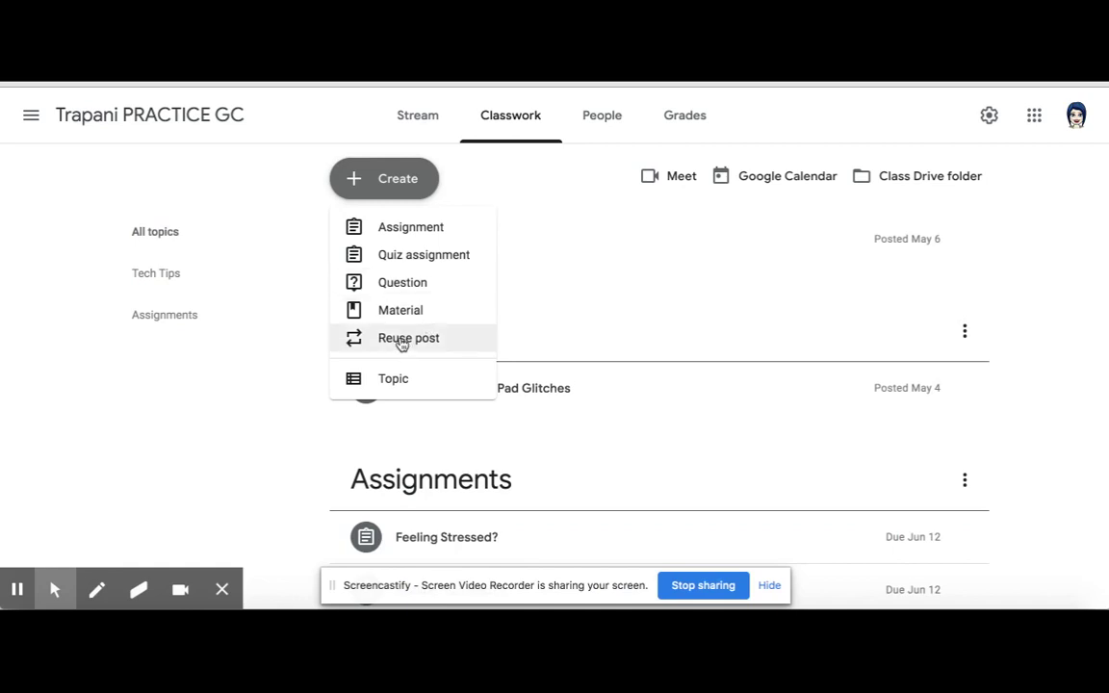
click(399, 341)
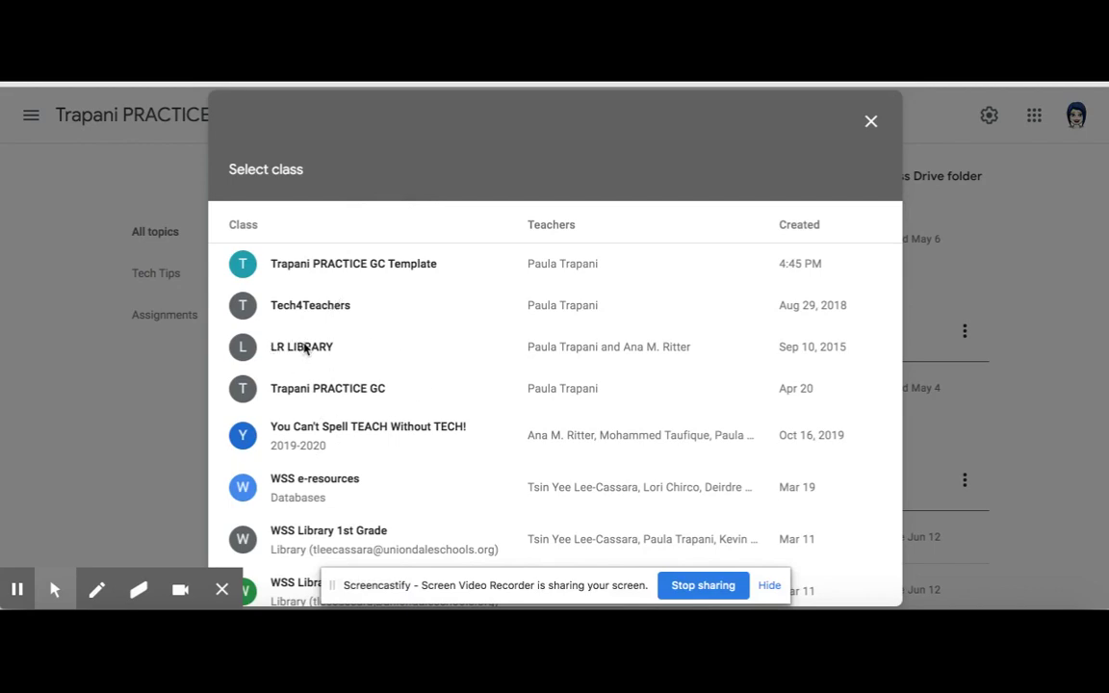
click(304, 349)
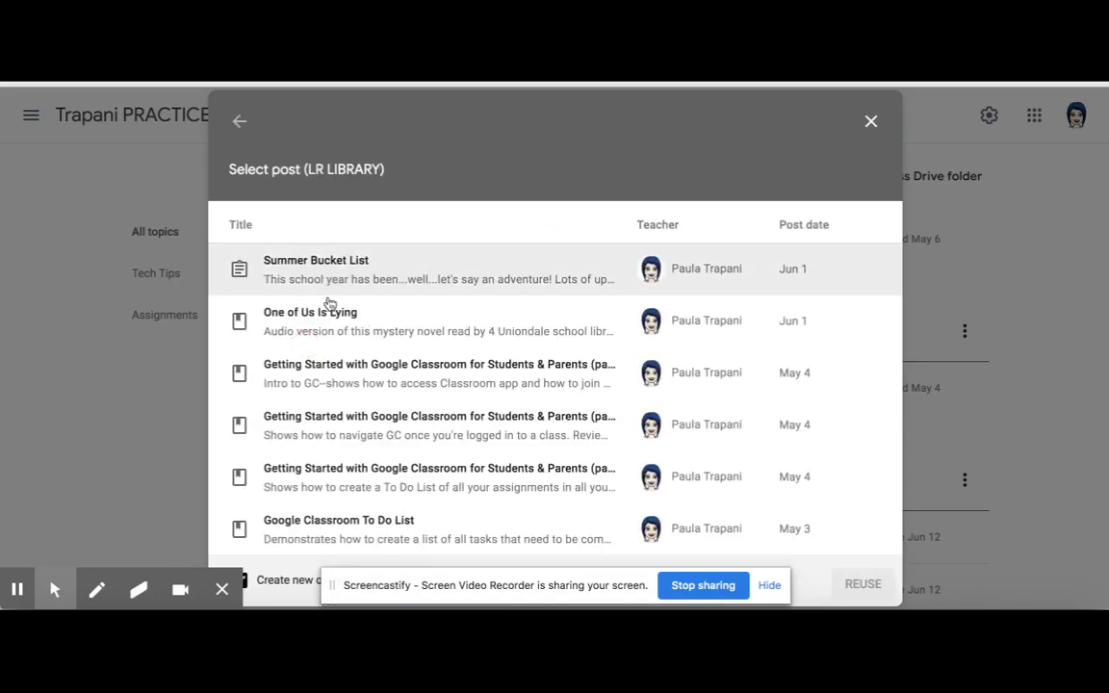
Look through the LR LIBRARY posts and select the "Feeling Stressed???" assignment for reuse
scroll(327, 421, down, 10)
scroll(328, 421, down, 2)
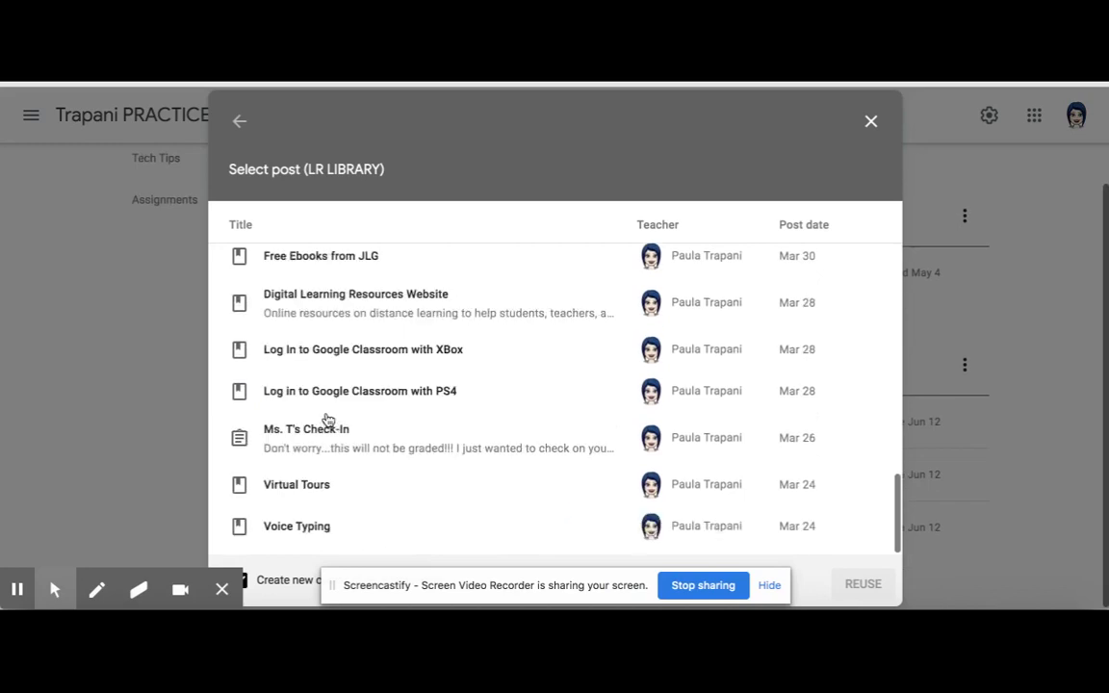
scroll(327, 420, up, 10)
scroll(328, 421, up, 5)
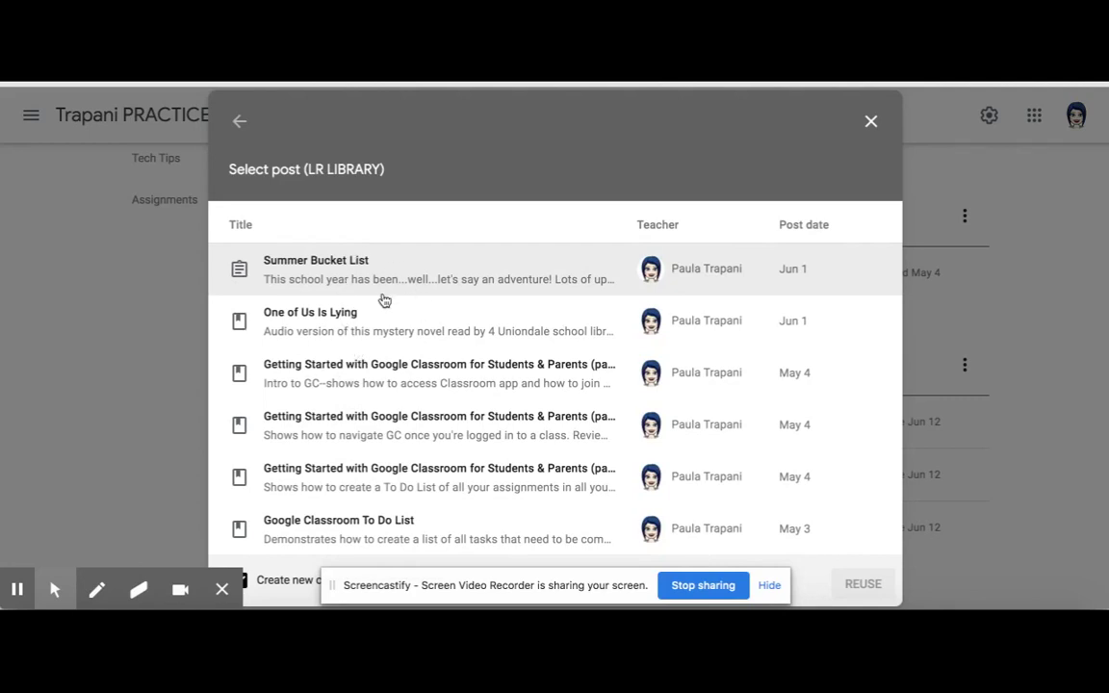
scroll(406, 342, down, 10)
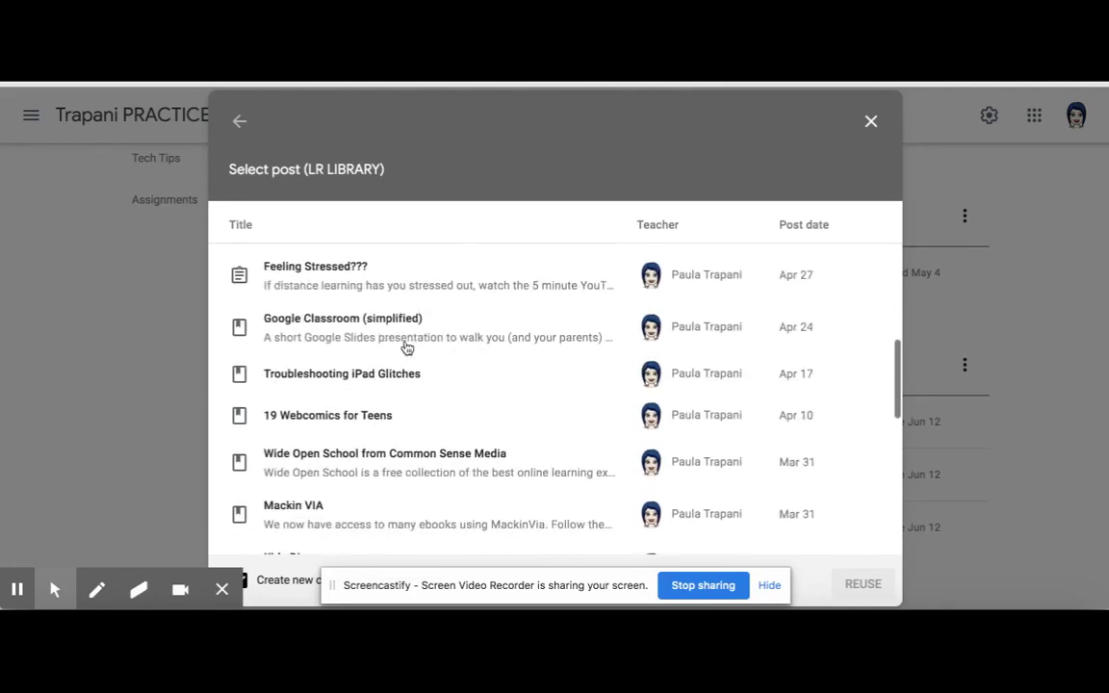
scroll(406, 347, up, 3)
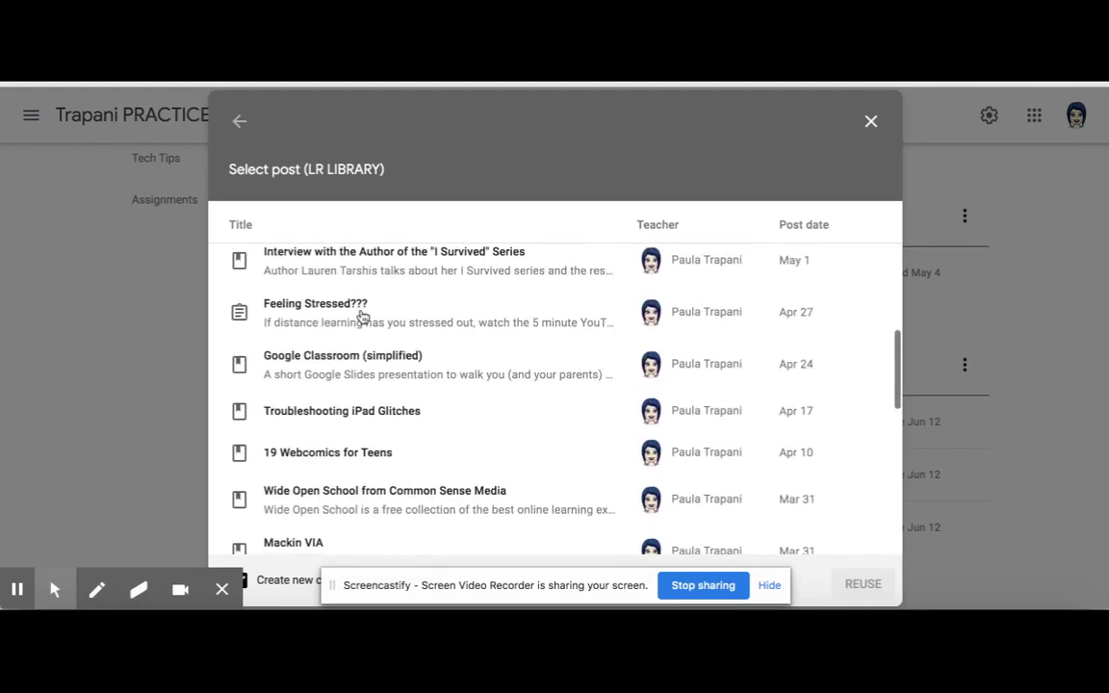
click(363, 316)
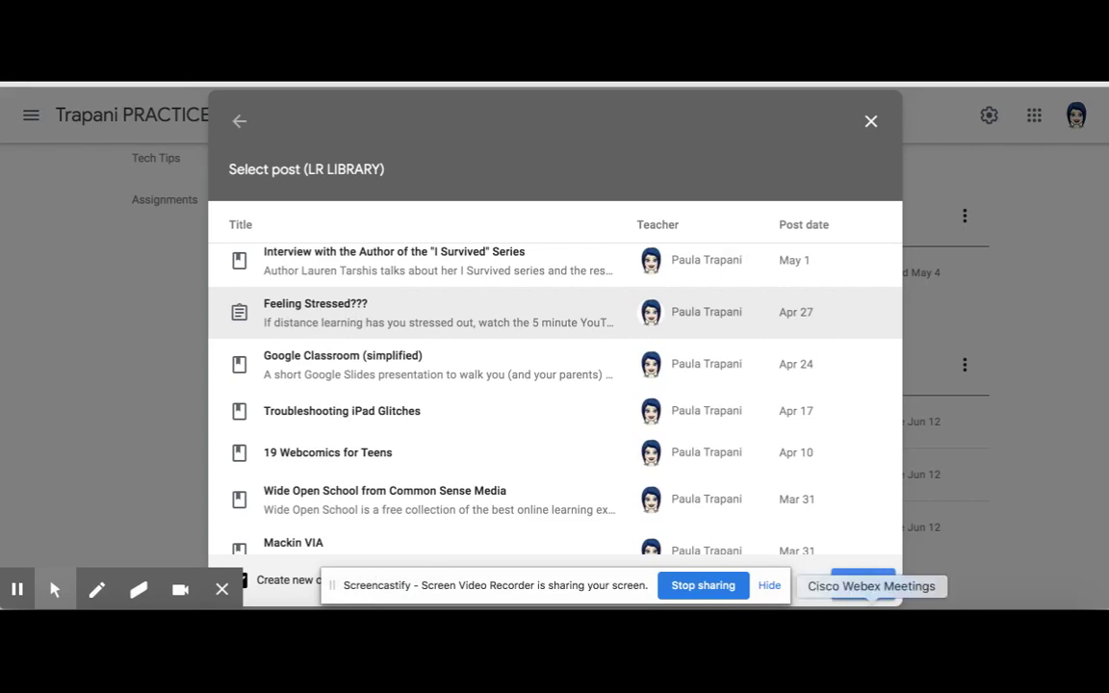
Hide the recording tools and move the screen-sharing notice off the option for copying attachments
scroll(653, 464, down, 3)
scroll(654, 464, up, 1)
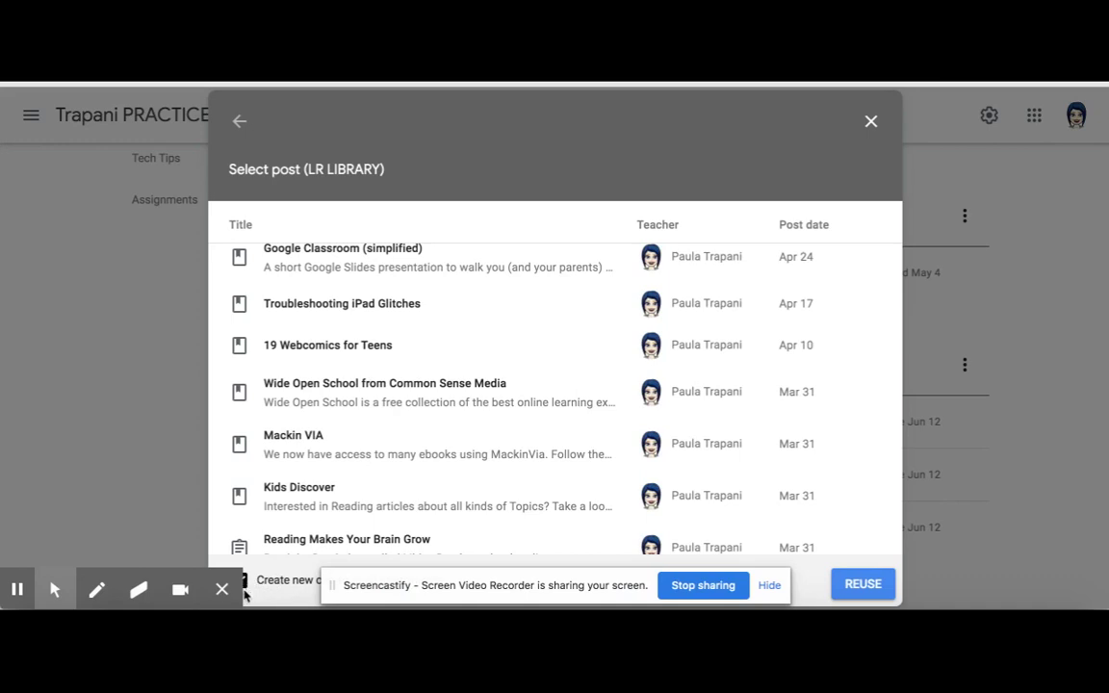
mouse_move(225, 593)
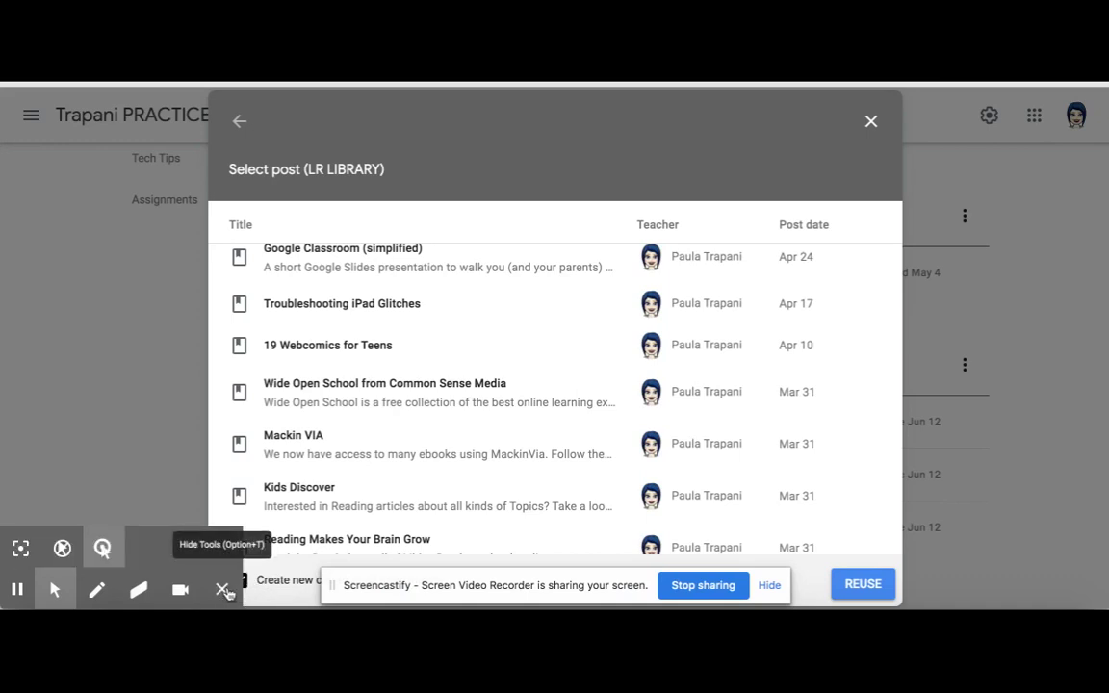
click(224, 591)
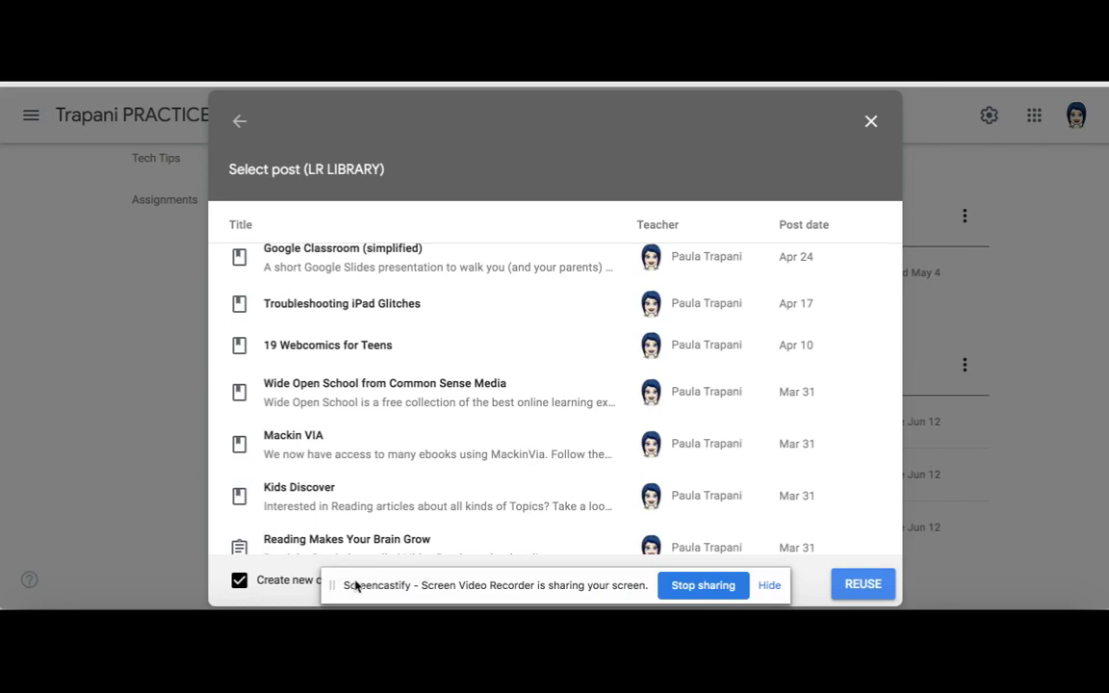
drag(355, 586, 385, 113)
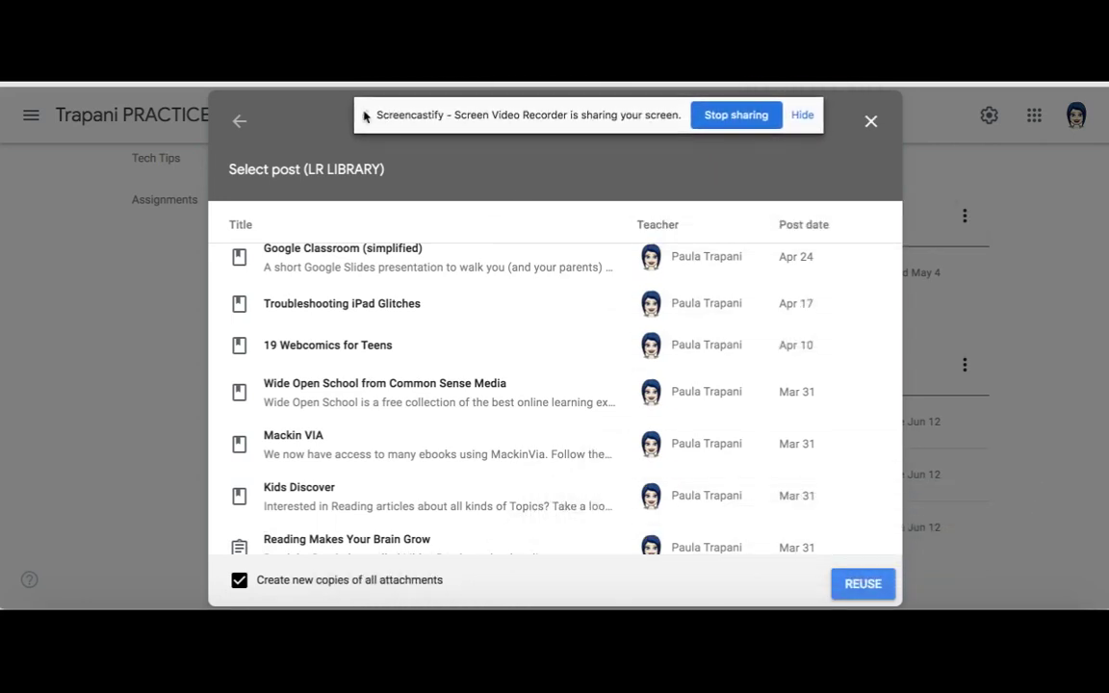
Turn off creating new copies of all attachments and select the "Feeling Stressed???" assignment again
scroll(377, 374, up, 8)
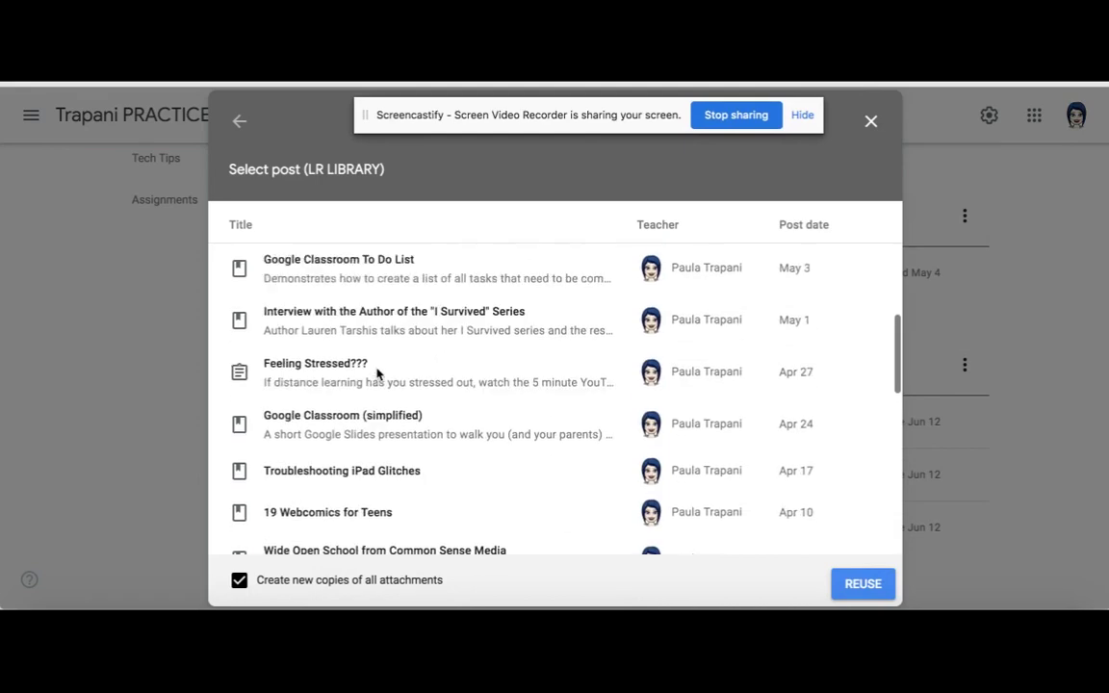
scroll(377, 373, down, 3)
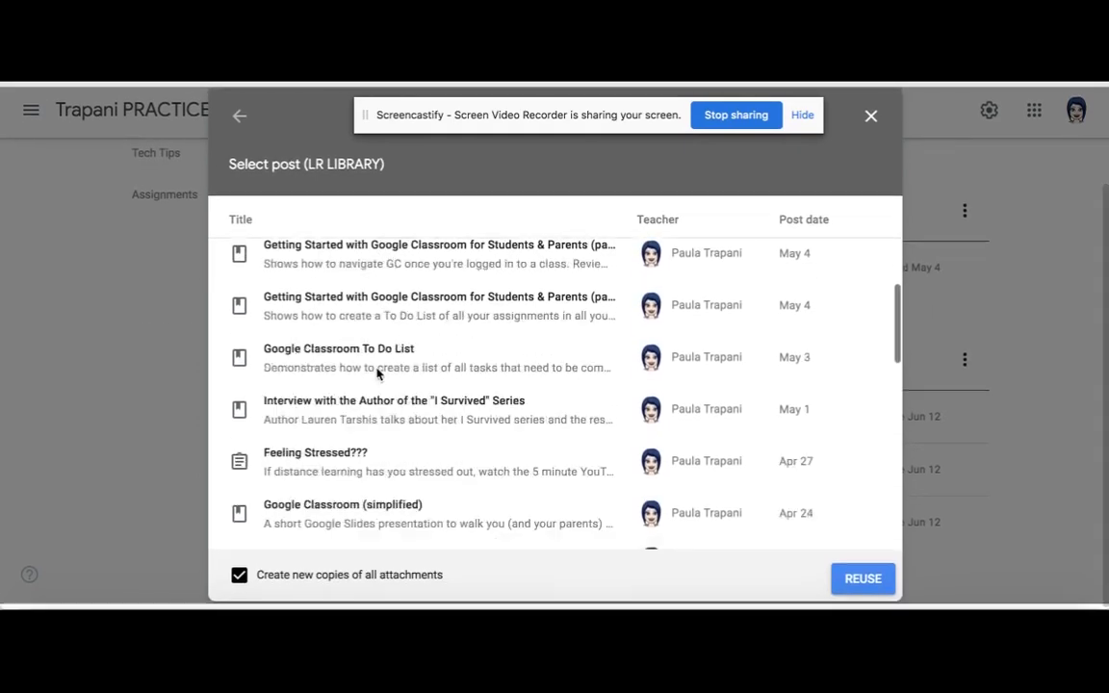
scroll(374, 404, up, 1)
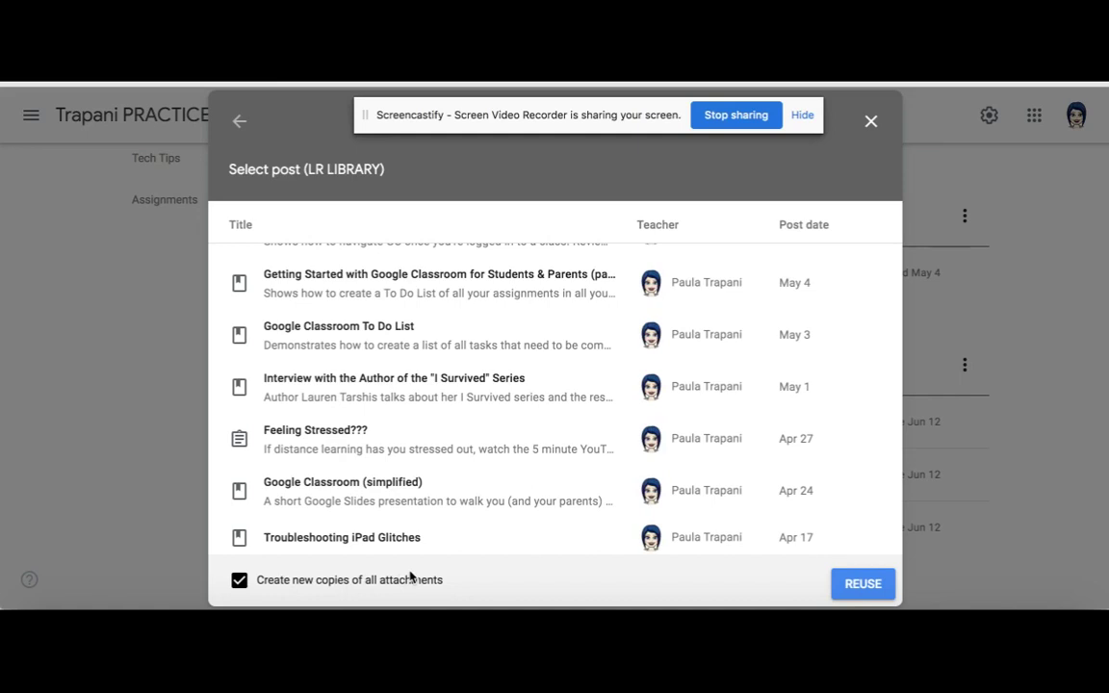
click(238, 582)
click(360, 445)
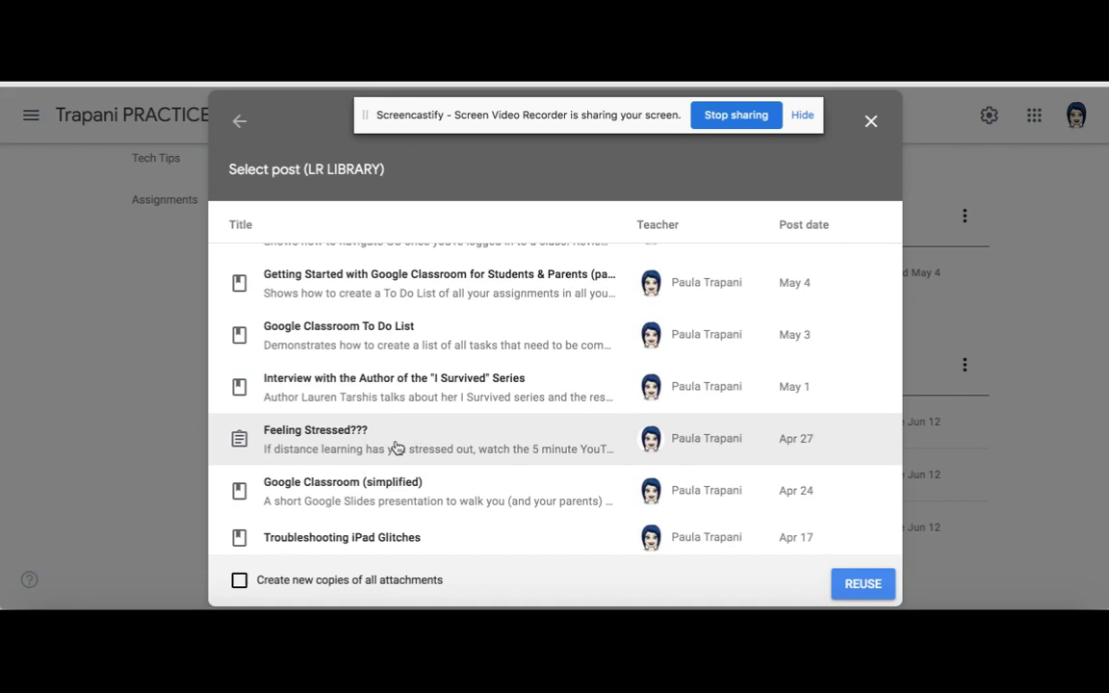
click(504, 452)
click(505, 452)
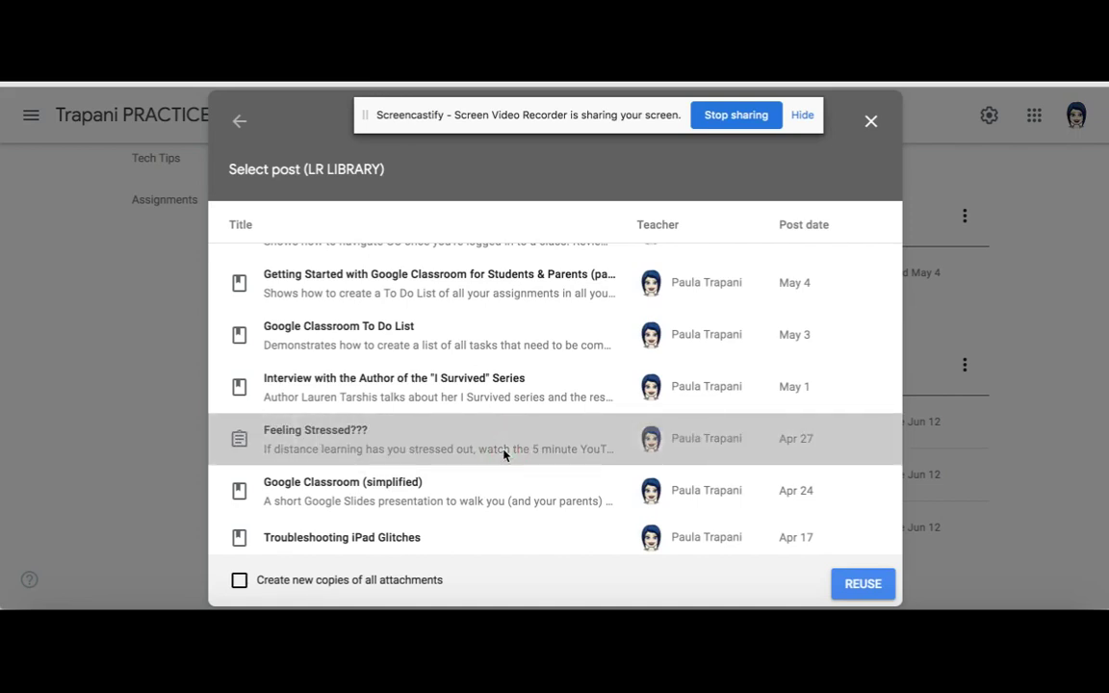